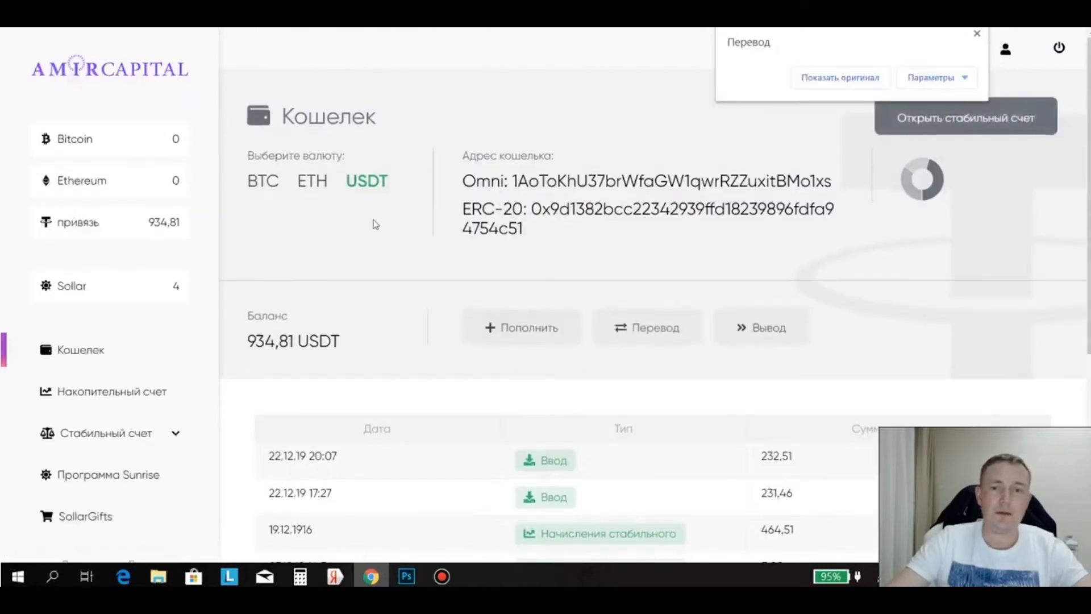
Scroll the USDT wallet page to view the 934,81 USDT balance and transaction history.
scroll(373, 224, down, 1)
Paste the exchange's wallet address into the Адрес field of a new withdrawal request.
click(771, 260)
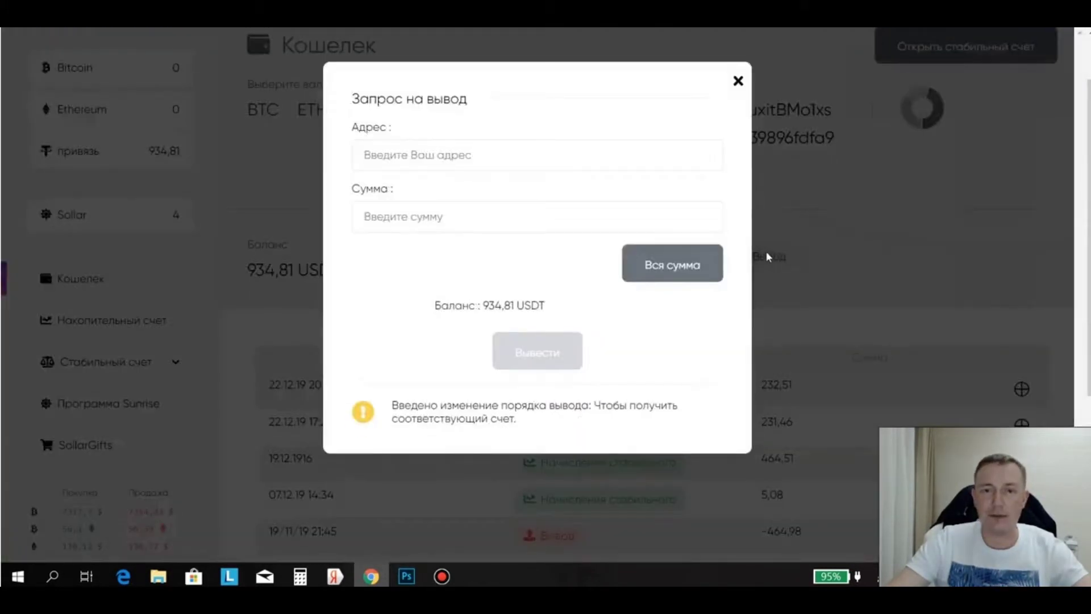
click(421, 154)
right_click(421, 155)
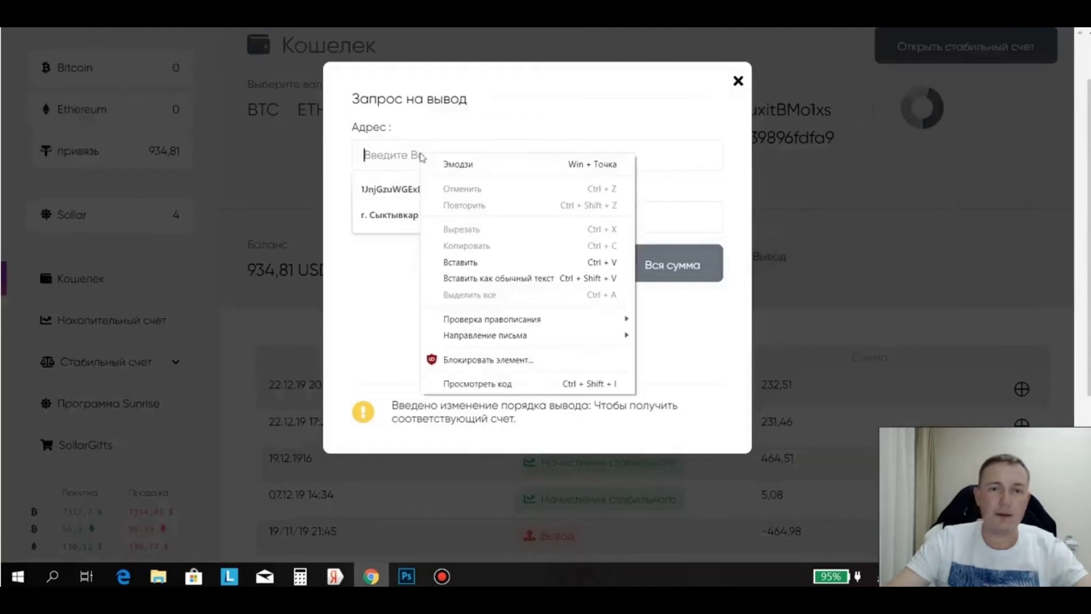
click(460, 262)
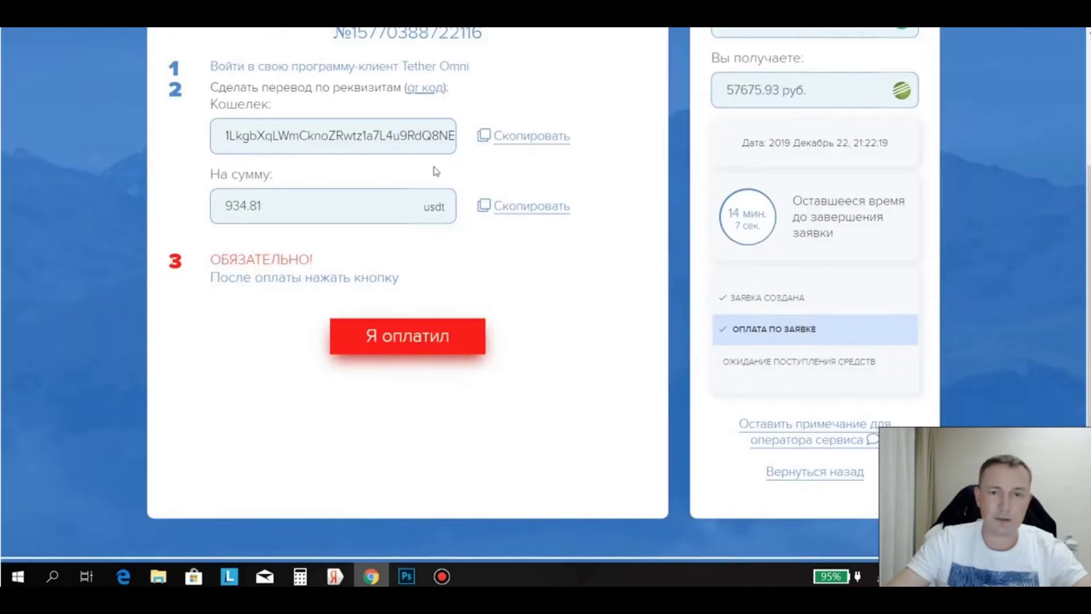
Check the pasted address against the exchange page and set the full 934.81 USDT amount.
drag(447, 134, 400, 134)
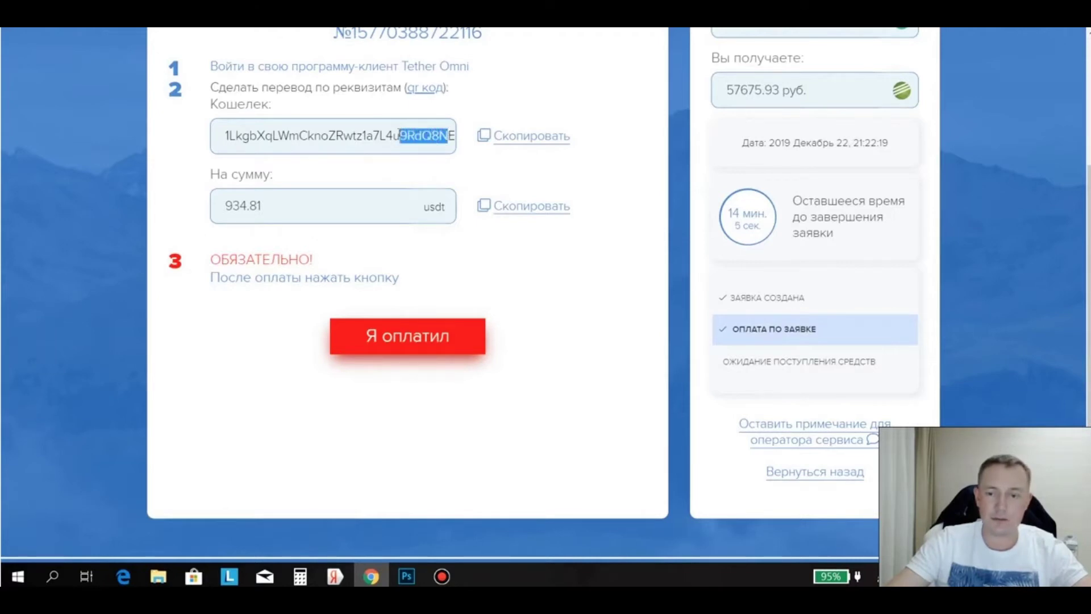
click(400, 135)
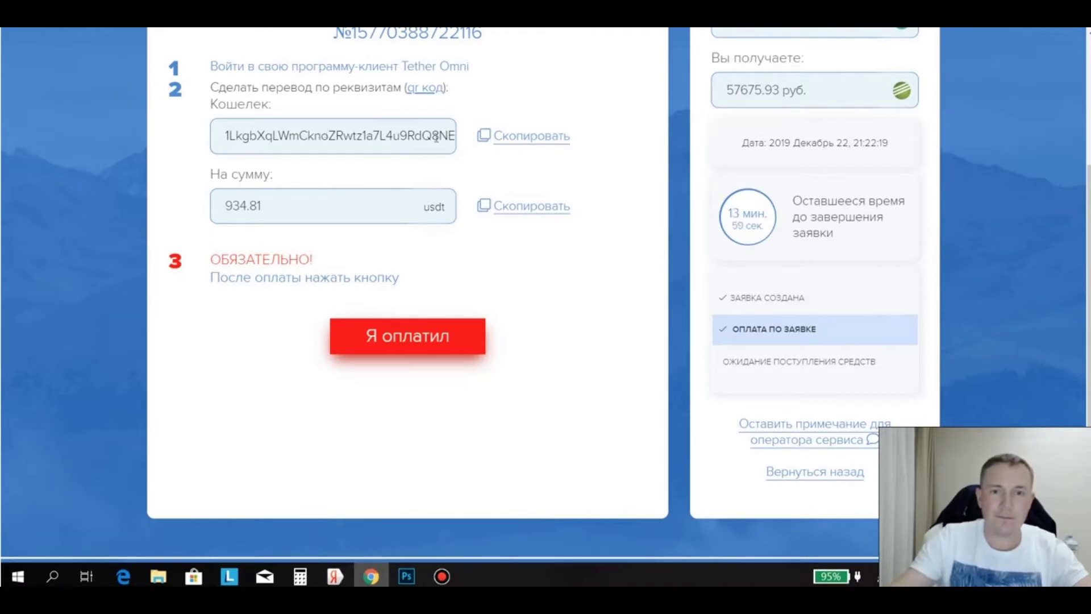
drag(432, 132, 195, 134)
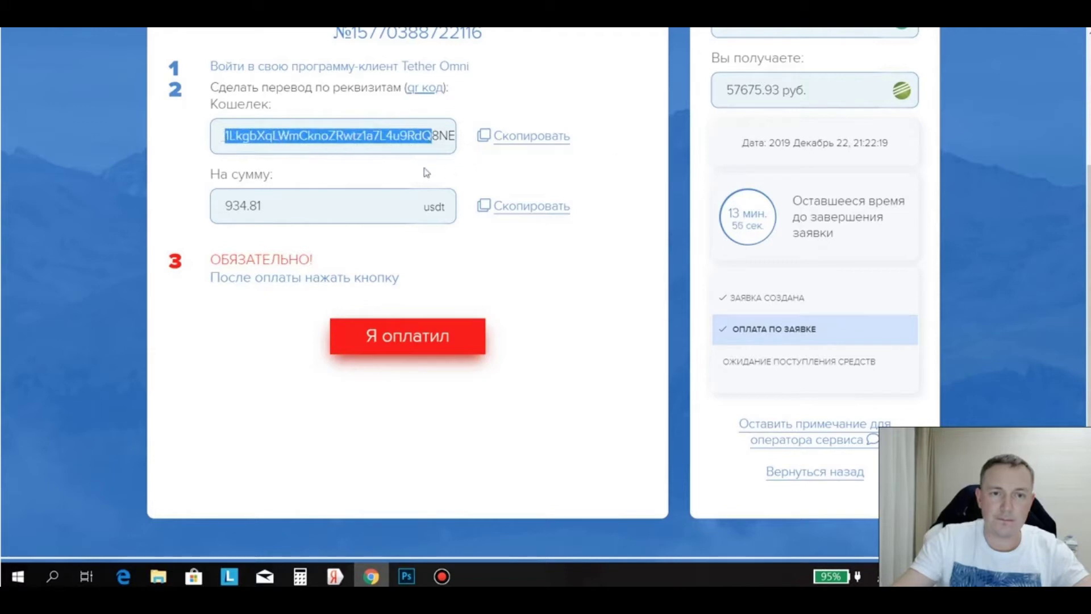
click(405, 134)
drag(225, 134, 505, 153)
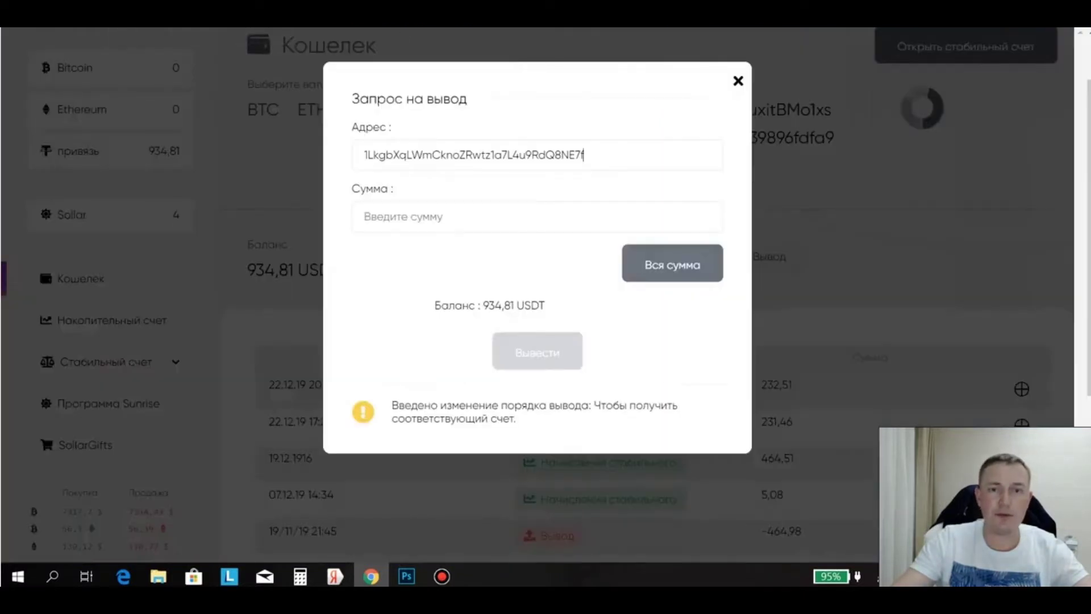
click(667, 265)
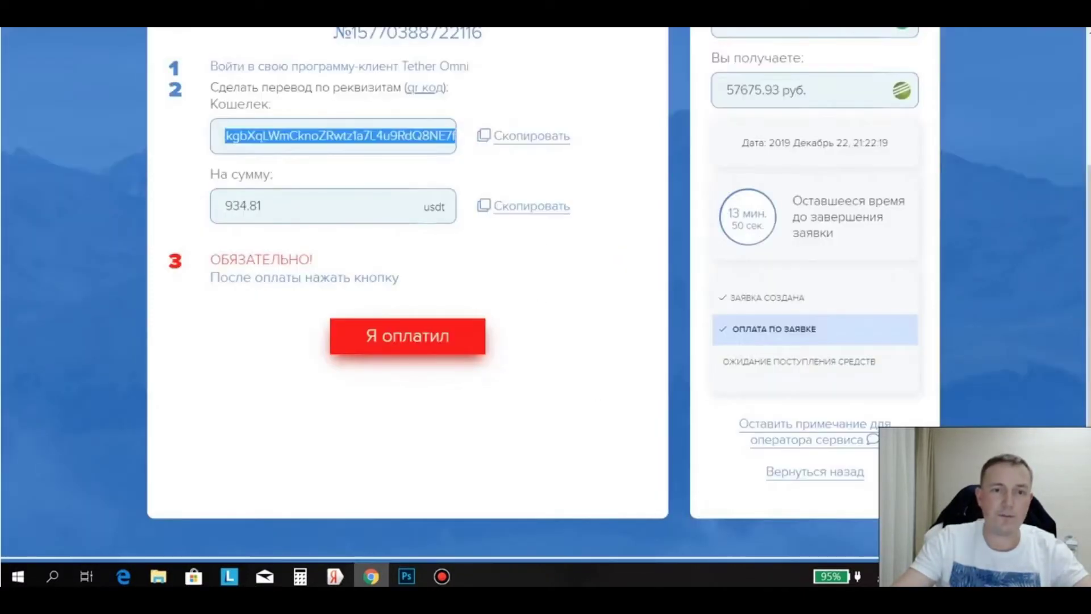
drag(454, 136, 228, 135)
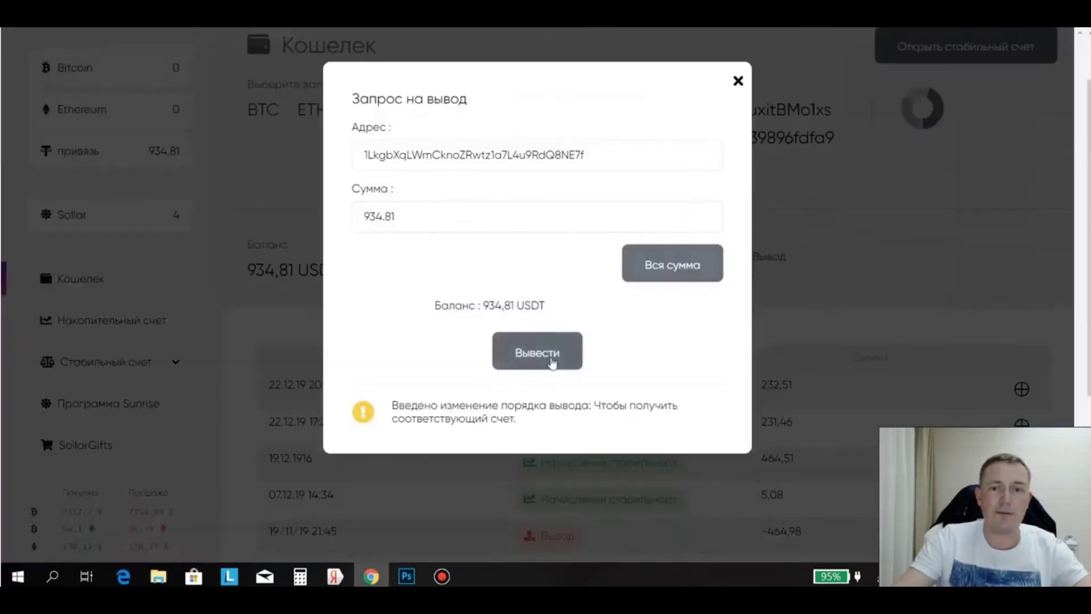
Submit the 934.81 USDT withdrawal and confirm it with the SMS code.
click(515, 355)
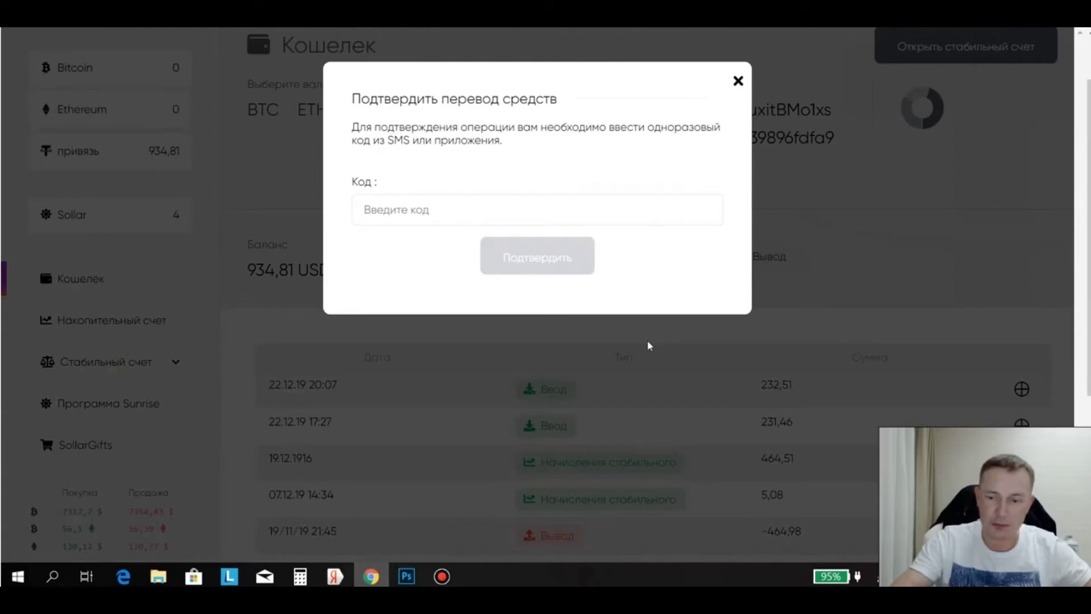
click(543, 207)
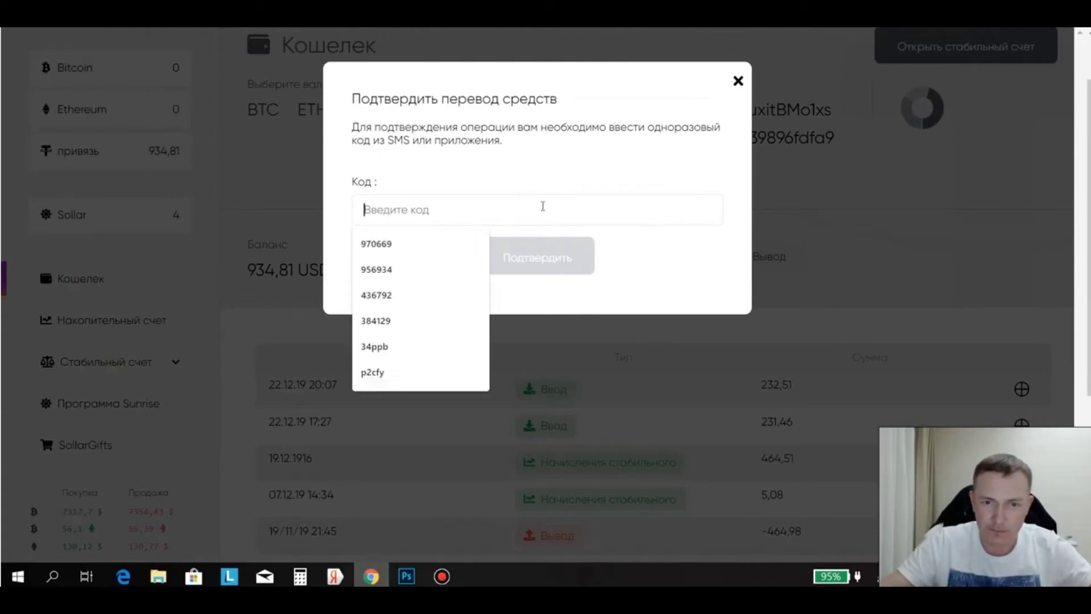
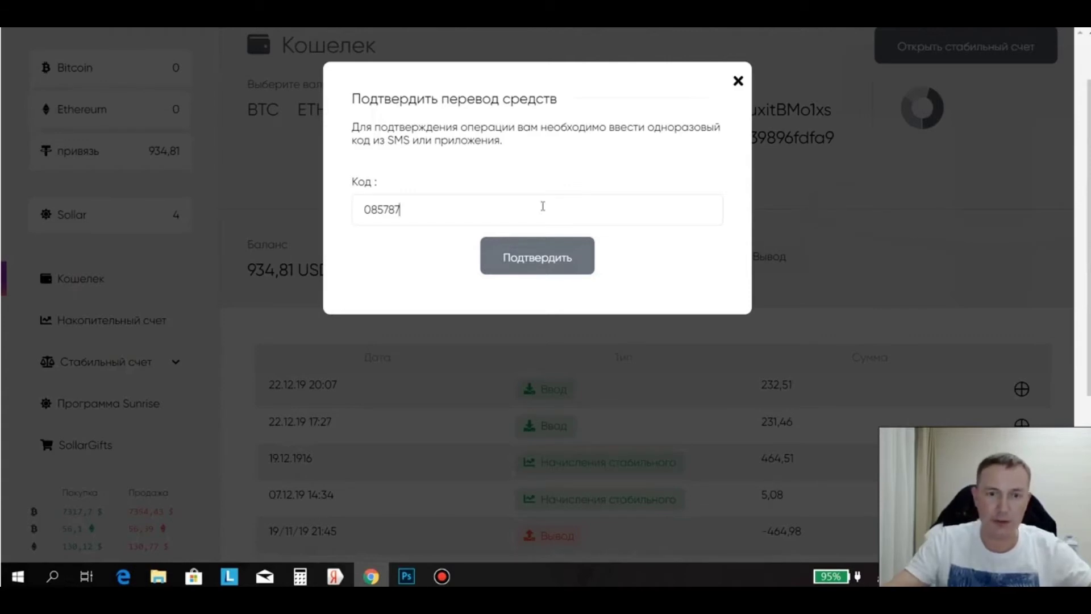
click(534, 262)
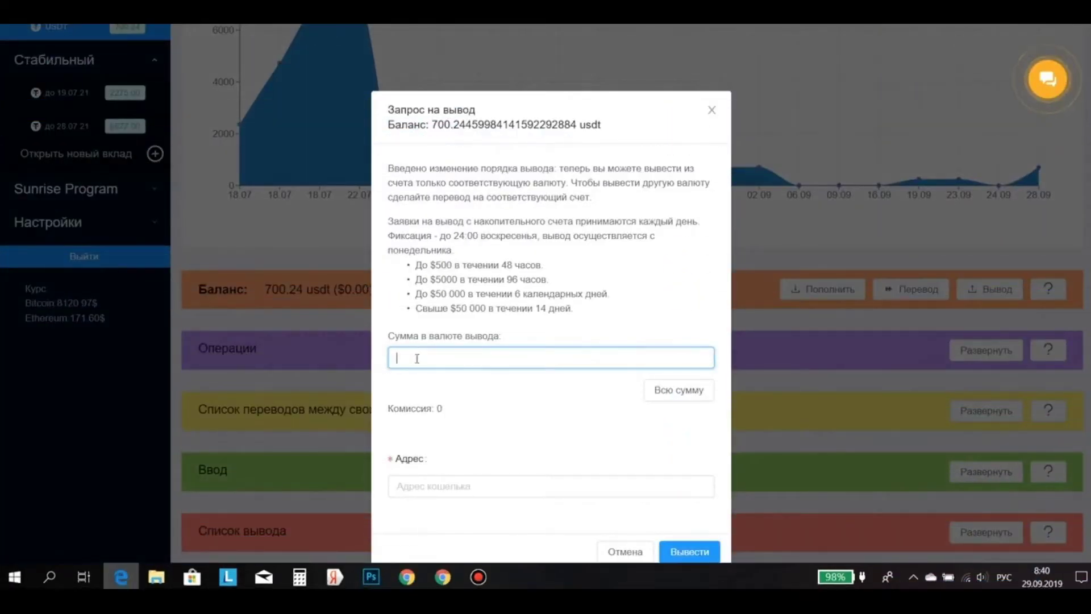
Enter 490 as the withdrawal amount and focus the Адрес field.
text(490)
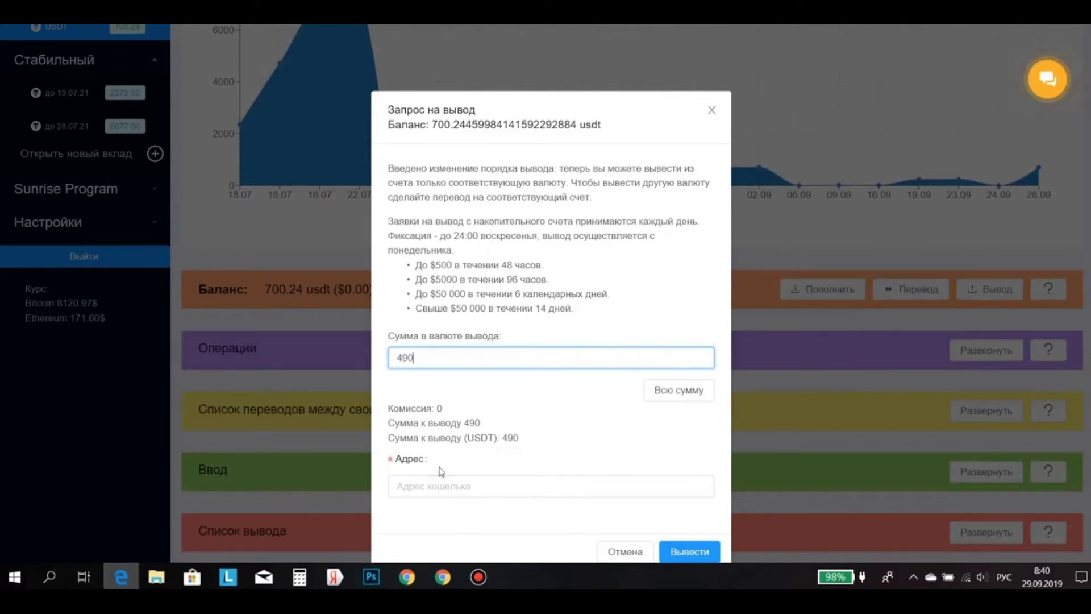
click(417, 488)
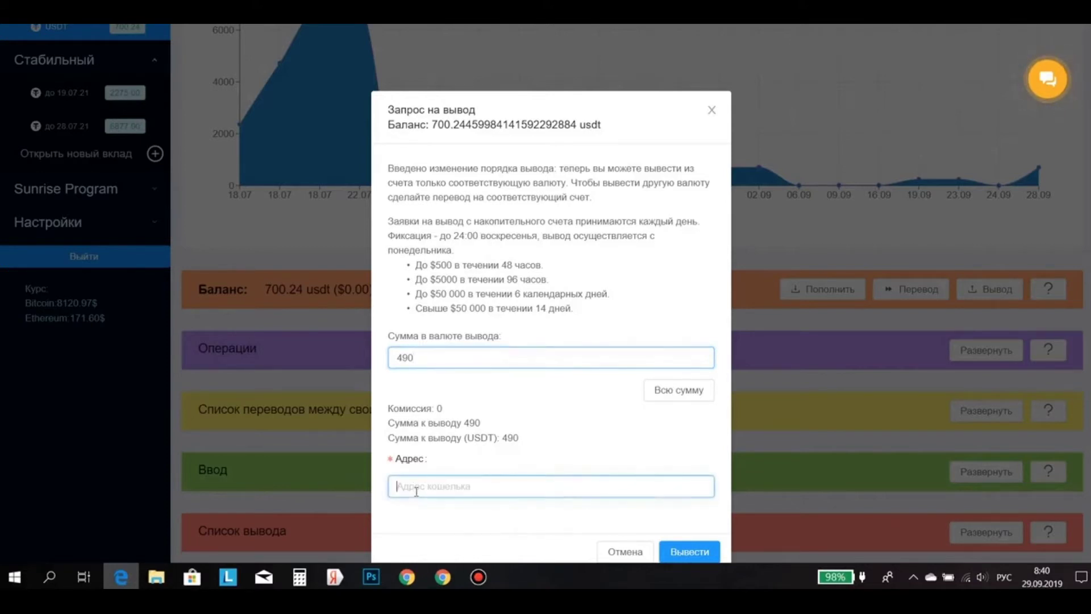
click(515, 455)
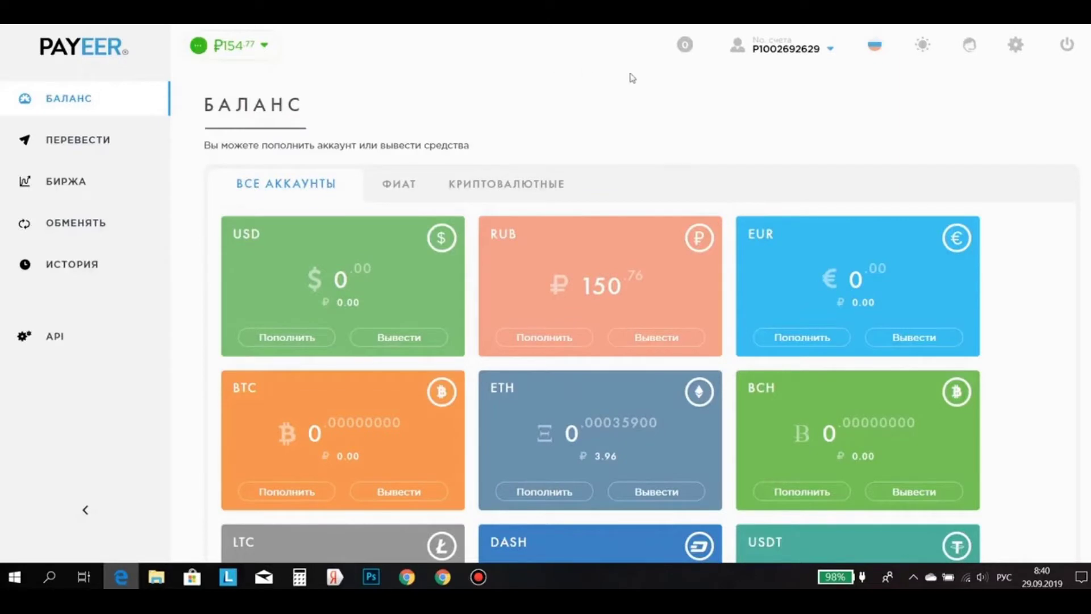
Copy the Tether (USDT) deposit address from the USDT card's Пополнить page in Payeer.
scroll(663, 88, down, 5)
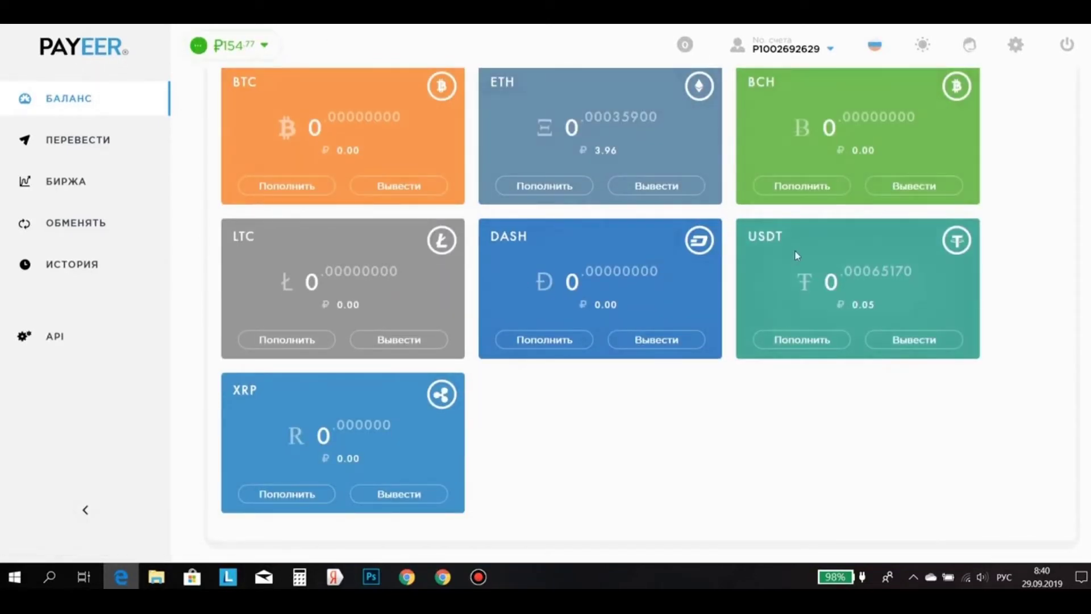
click(818, 341)
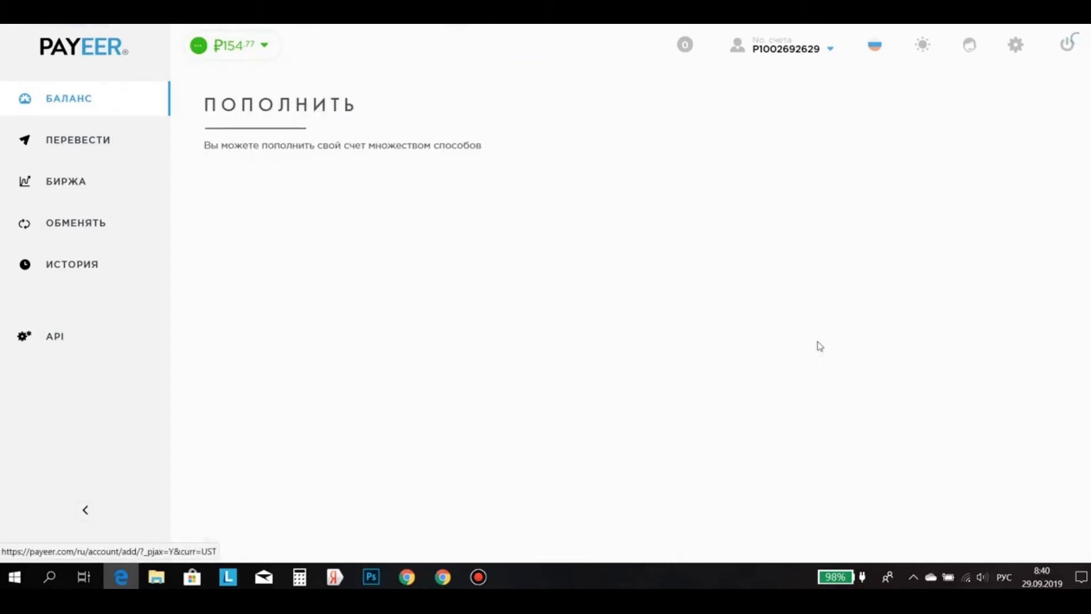
scroll(675, 256, down, 1)
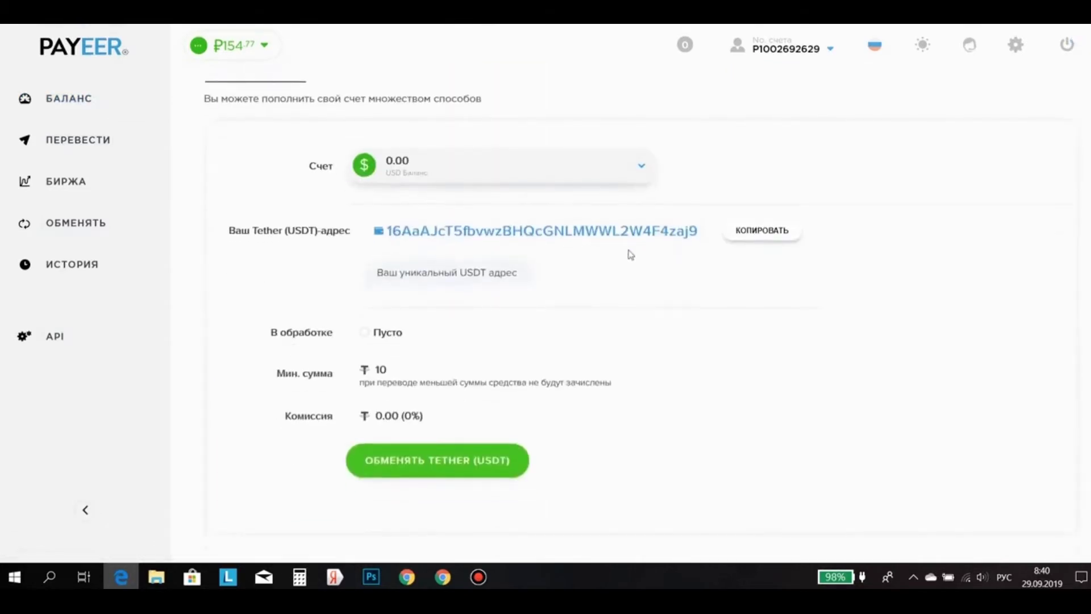
click(763, 231)
drag(388, 230, 704, 230)
key(ctrl+c)
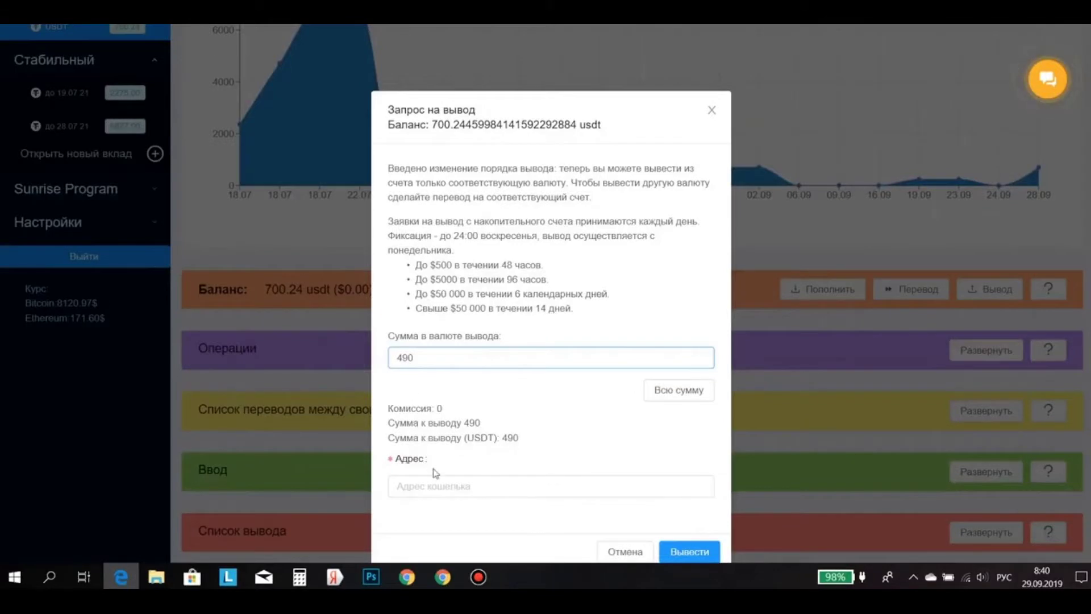
click(437, 488)
Paste the Payeer USDT address, submit the 490 USDT withdrawal, and confirm with the SMS code.
right_click(437, 488)
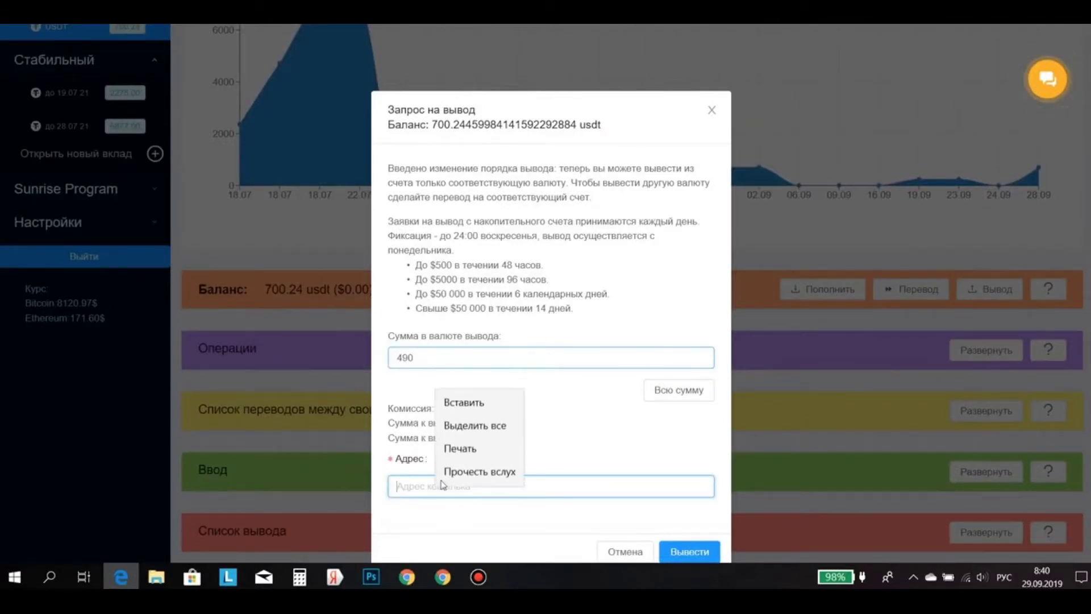
click(464, 415)
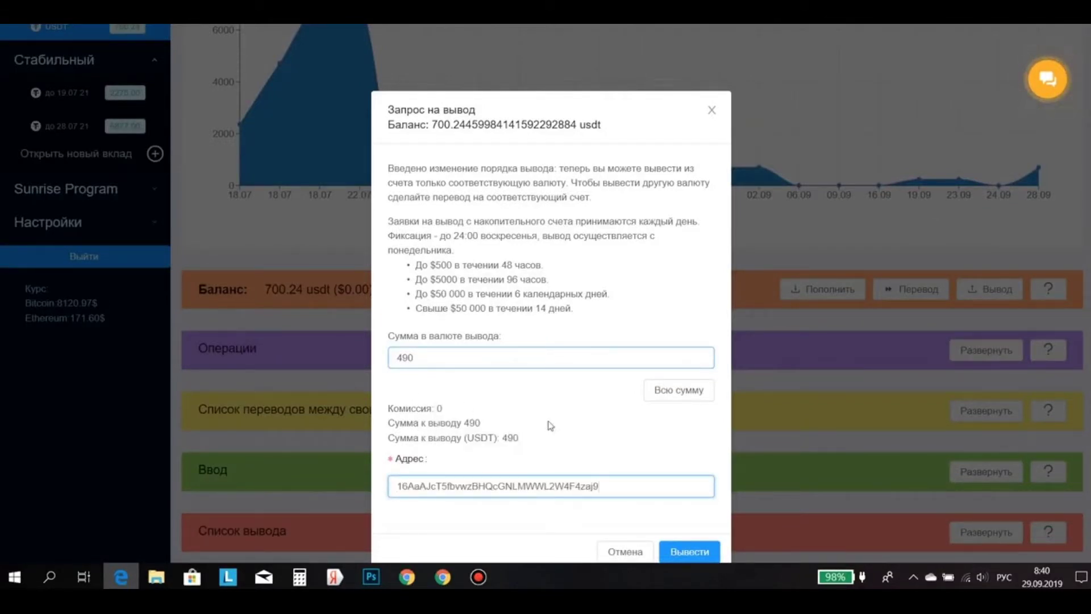
scroll(624, 414, down, 1)
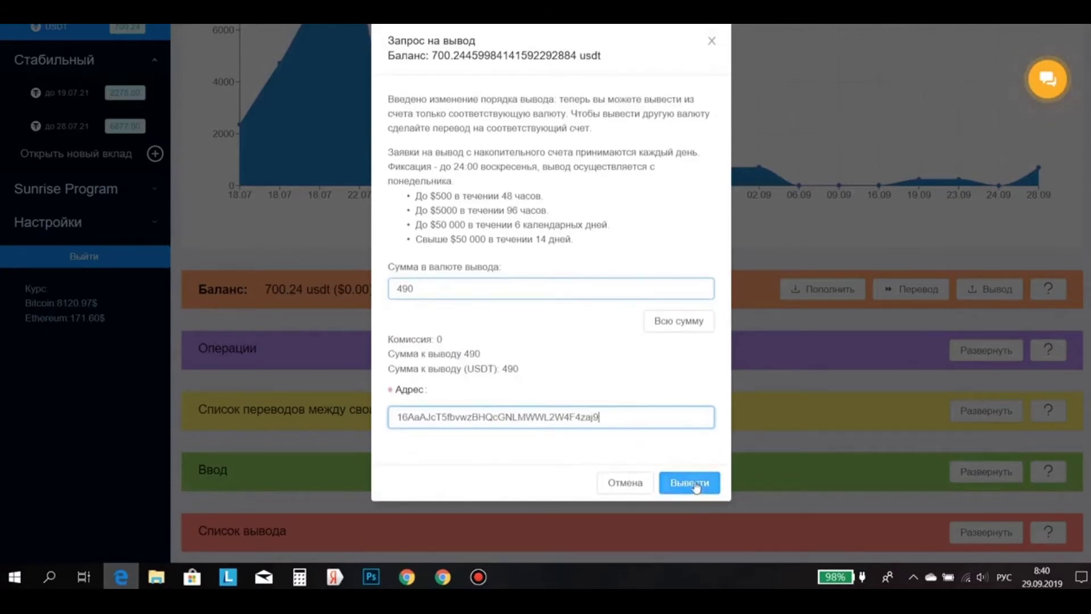
click(695, 487)
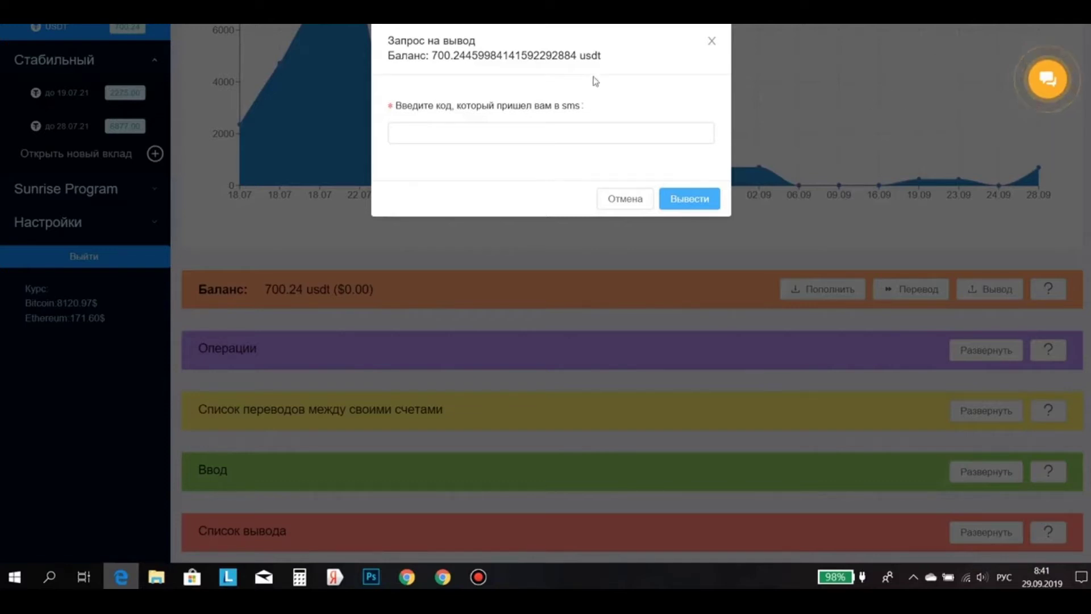
click(575, 132)
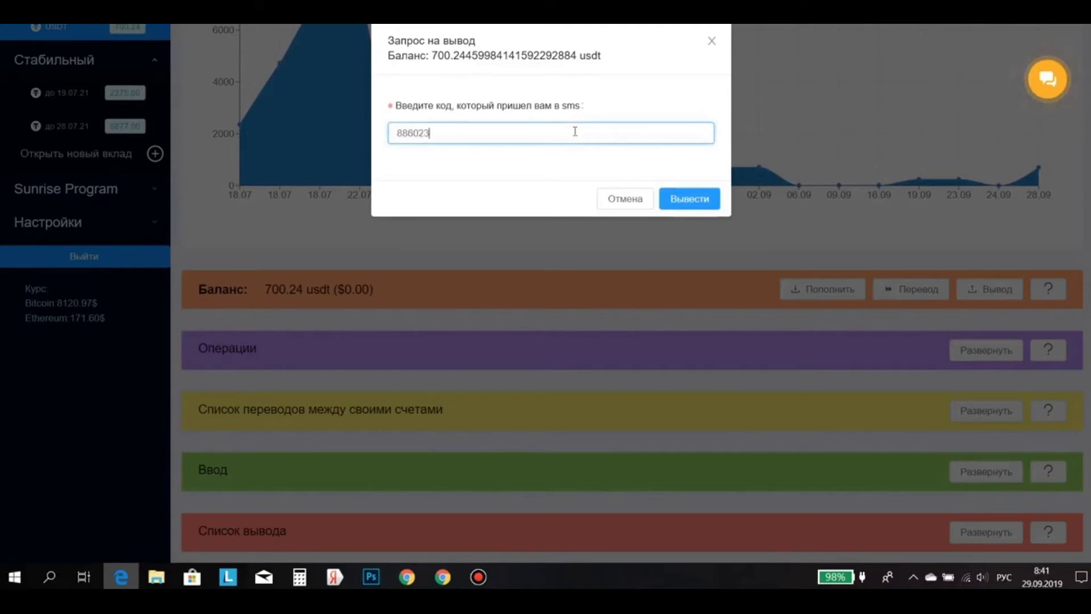
click(691, 200)
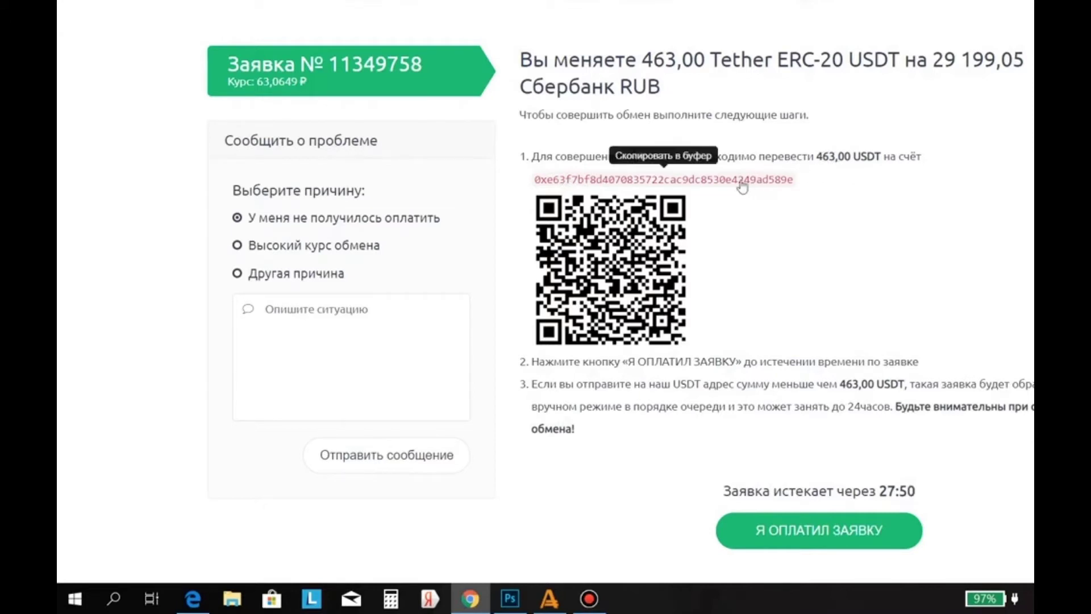
Copy the red USDT deposit address from the 463,00 USDT exchange order page.
click(699, 180)
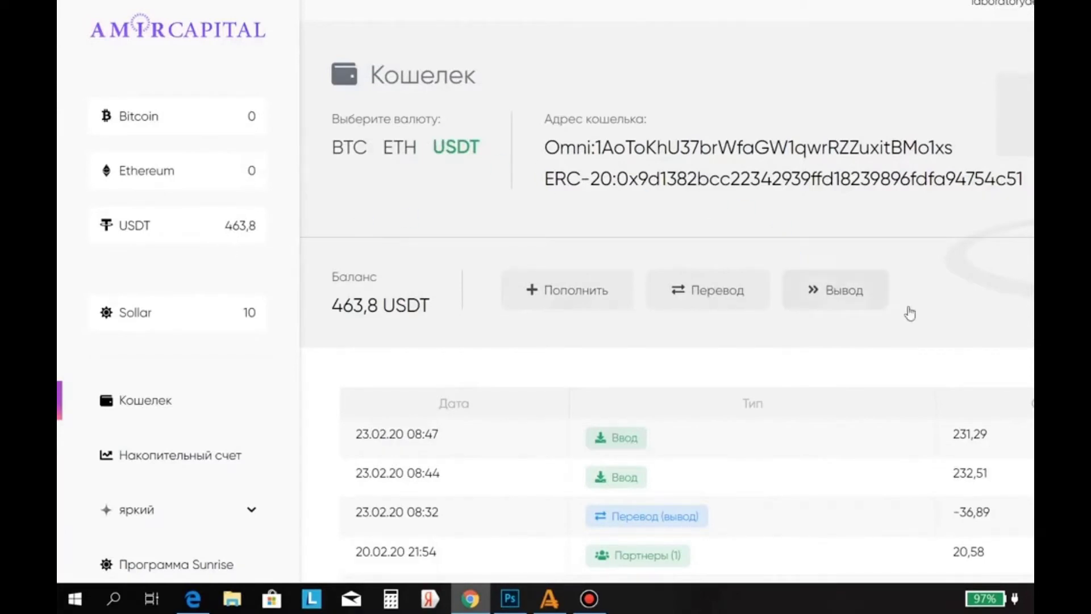
Paste the exchange's ERC-20 deposit address and submit a 463 USDT withdrawal.
click(846, 297)
click(565, 125)
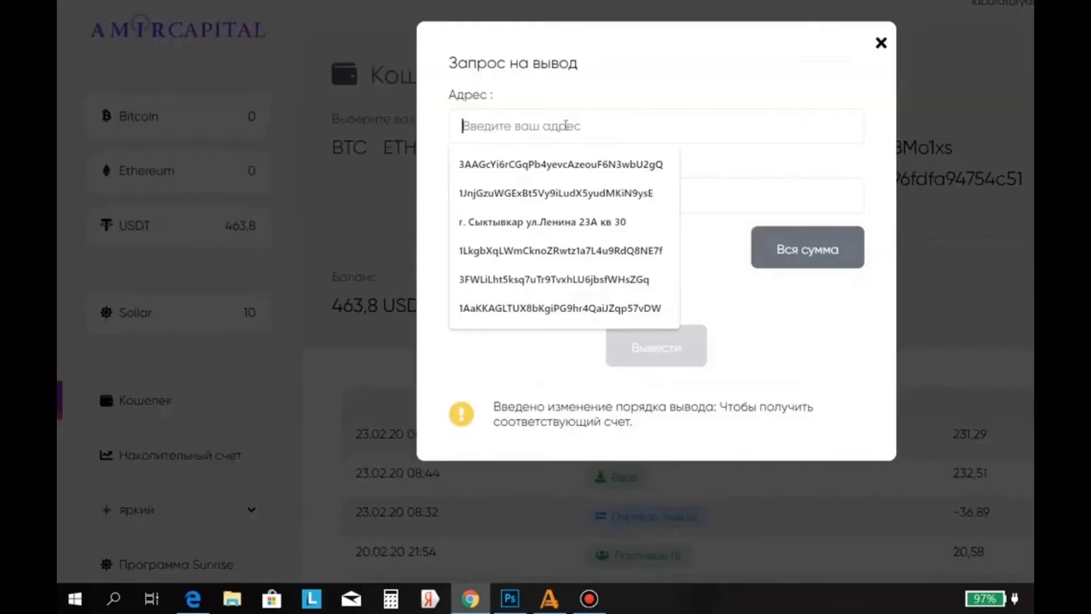
right_click(565, 123)
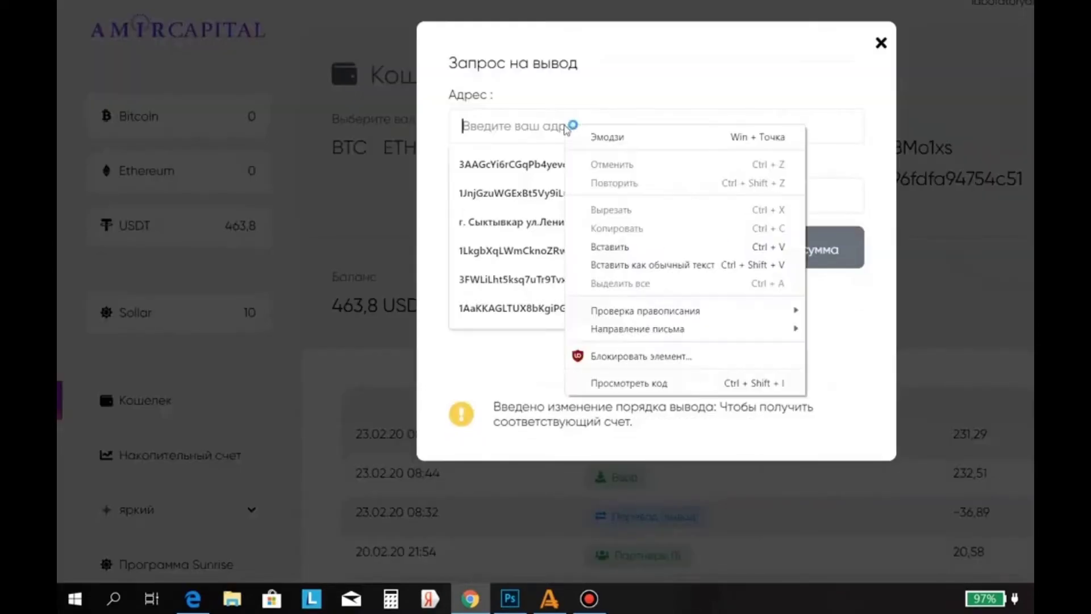
click(607, 244)
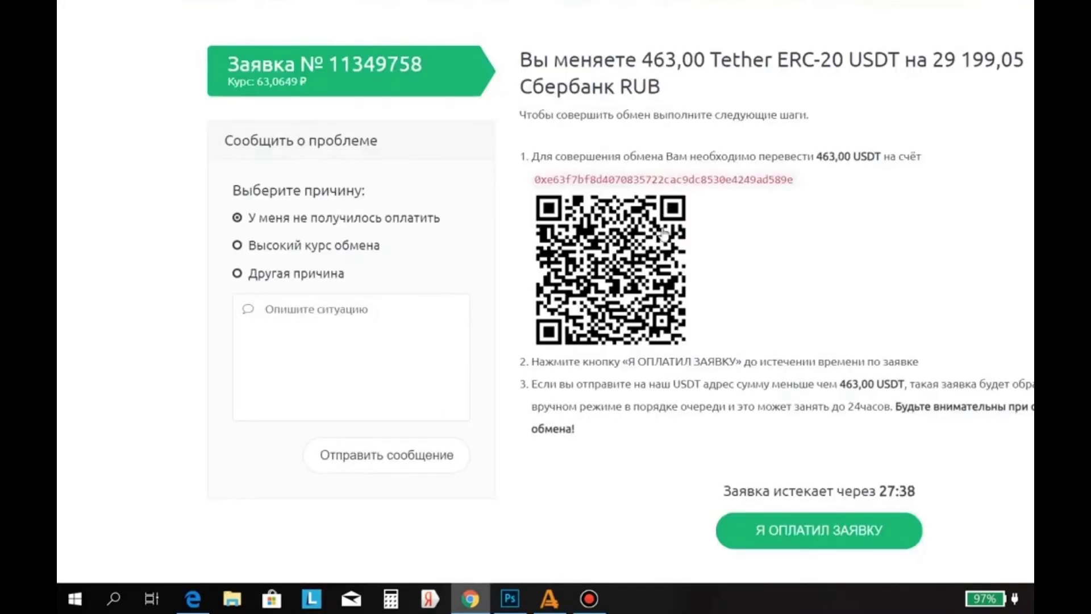
click(787, 186)
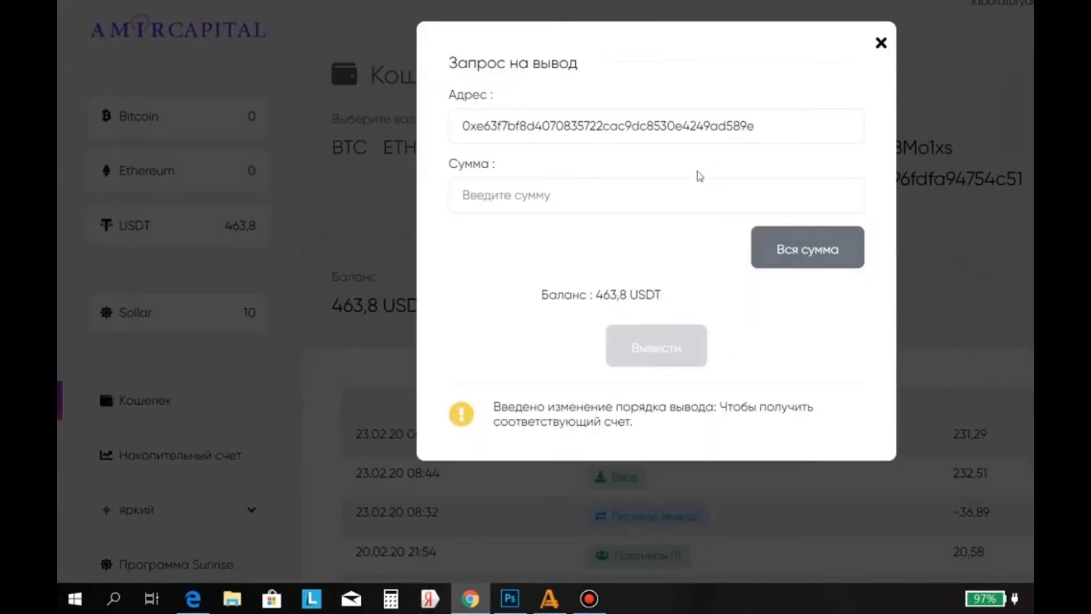
click(513, 197)
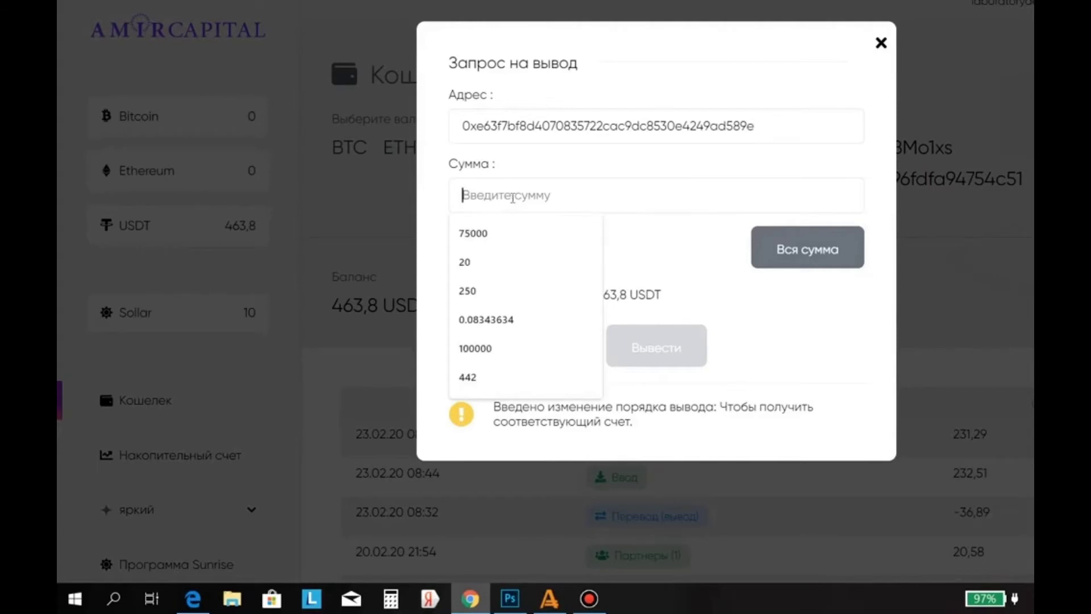
text(463)
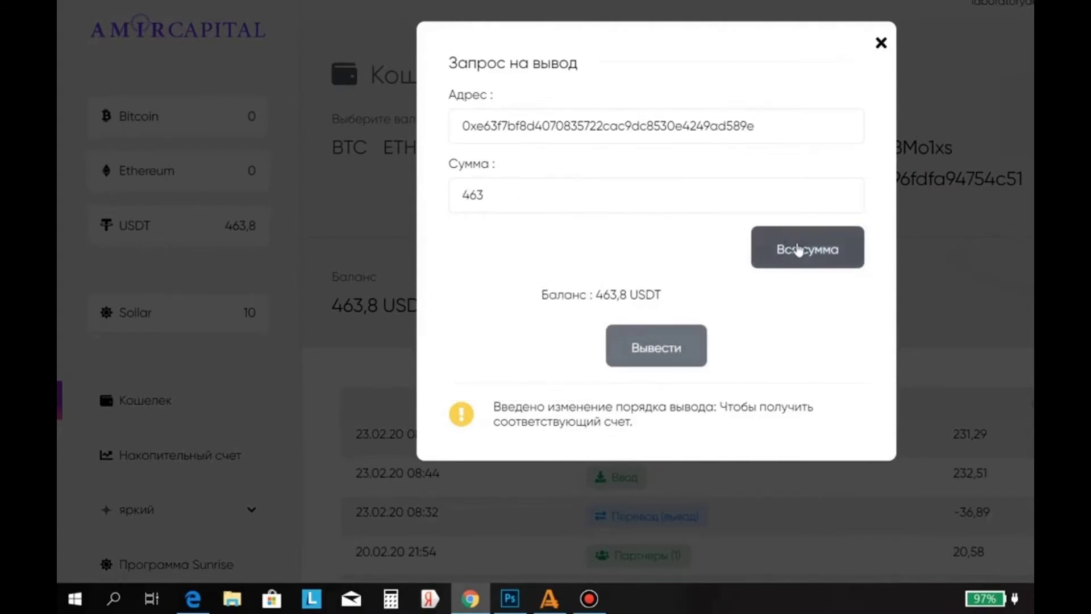
click(675, 351)
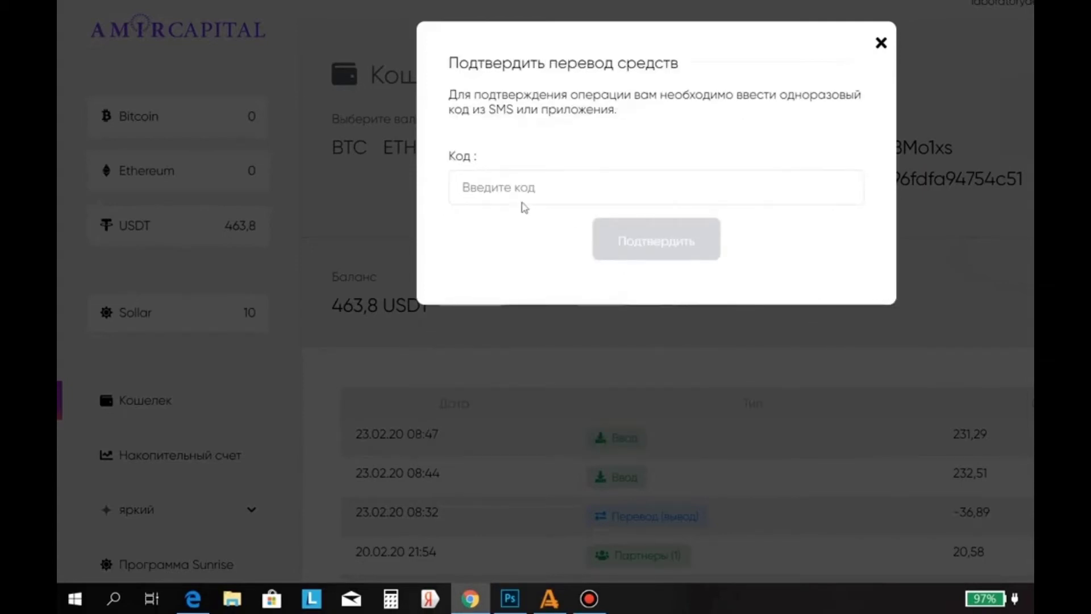
Enter the one-time code and confirm the 463 USDT withdrawal.
click(517, 191)
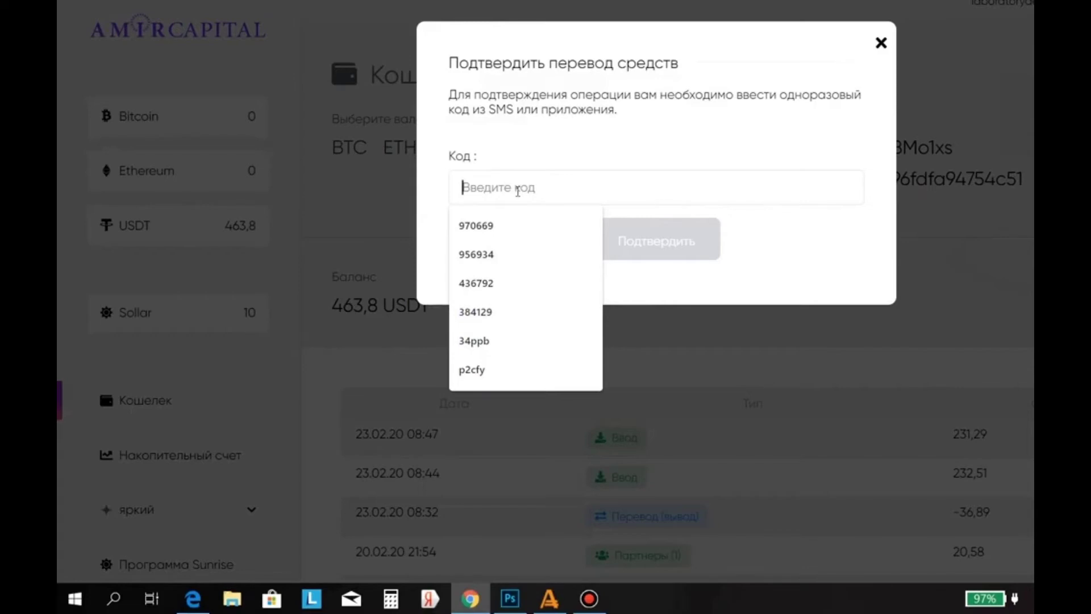
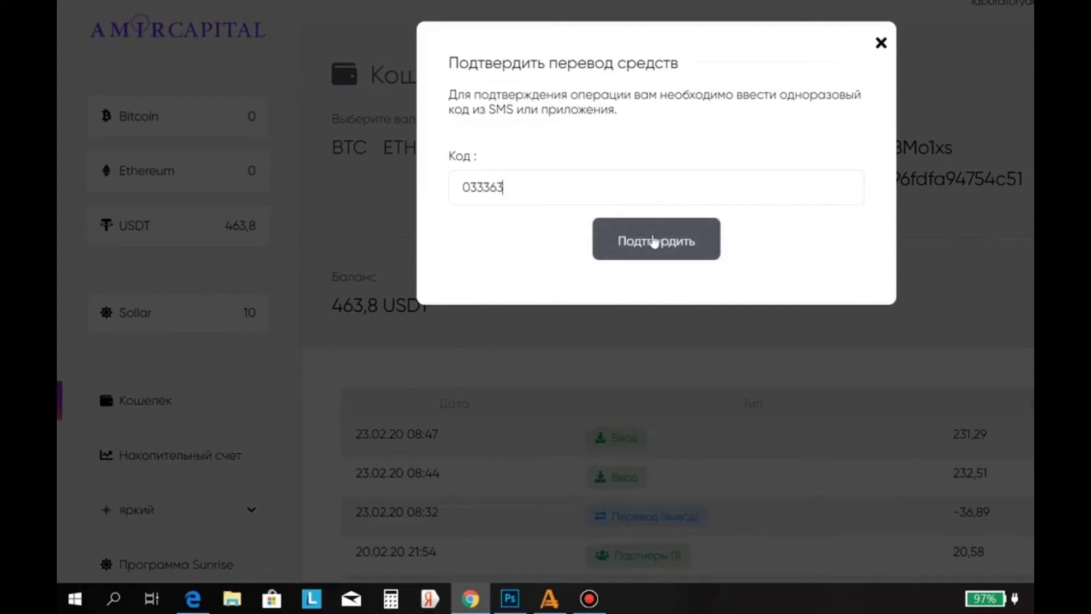
click(654, 243)
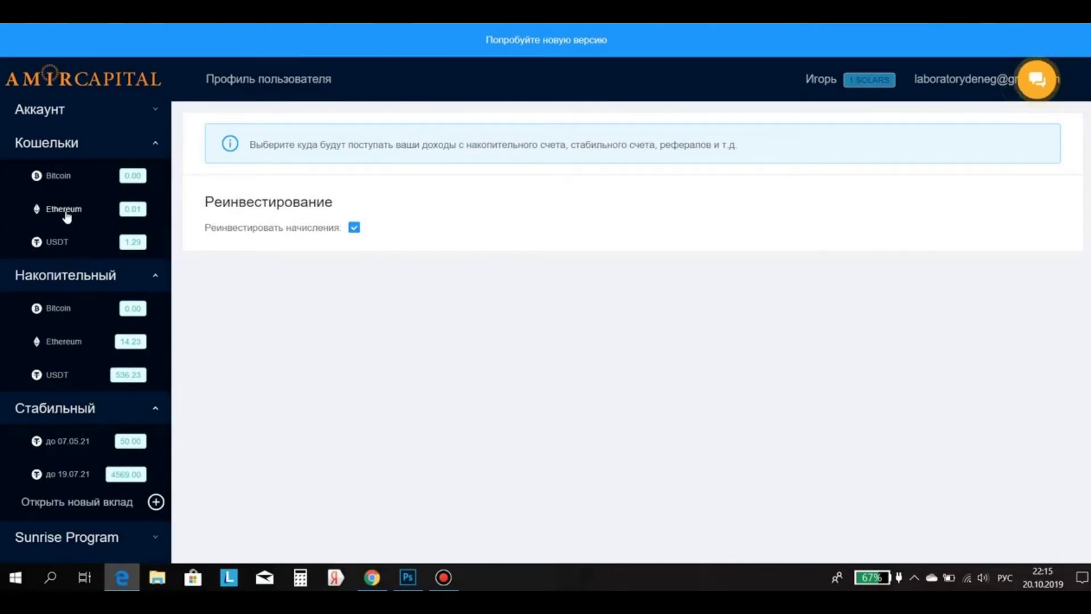
Open the Накопительный USDT account holding 536.23 usdt and start a Перевод transfer.
click(101, 276)
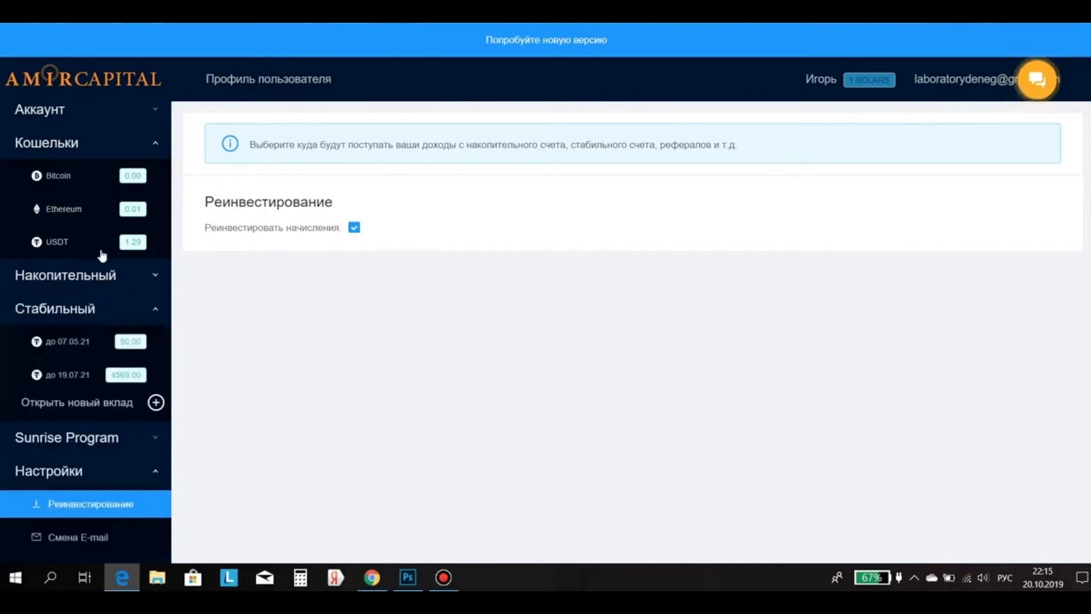
click(143, 149)
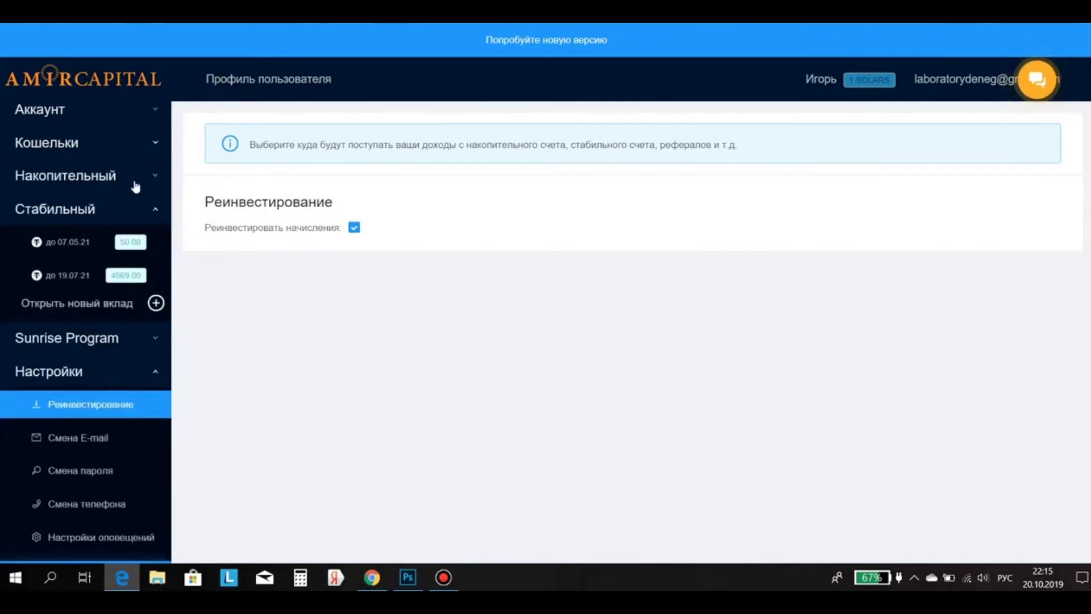
click(82, 173)
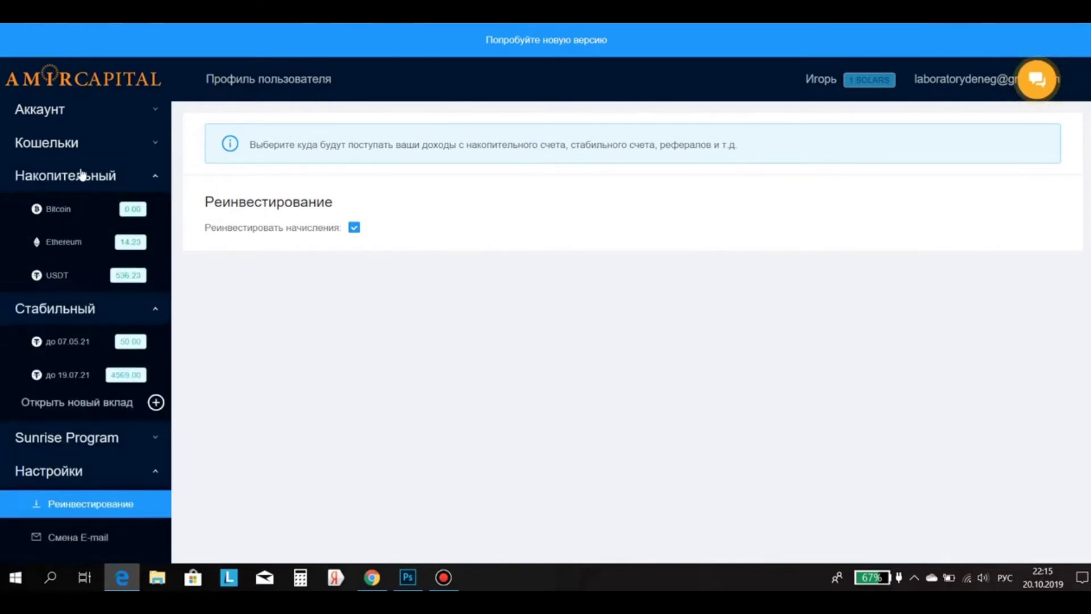
click(56, 275)
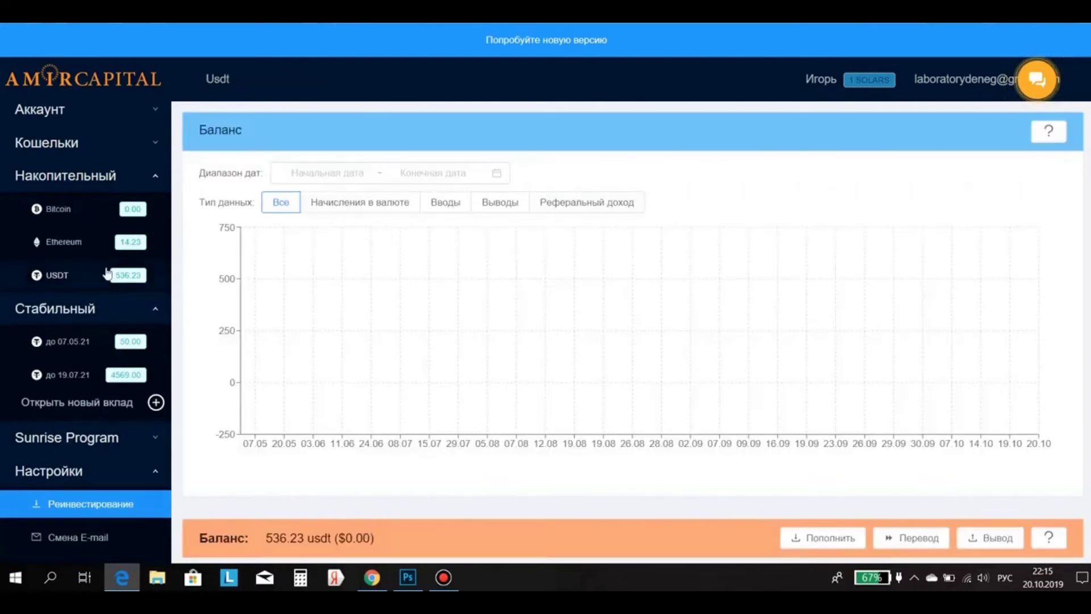
scroll(778, 343, down, 3)
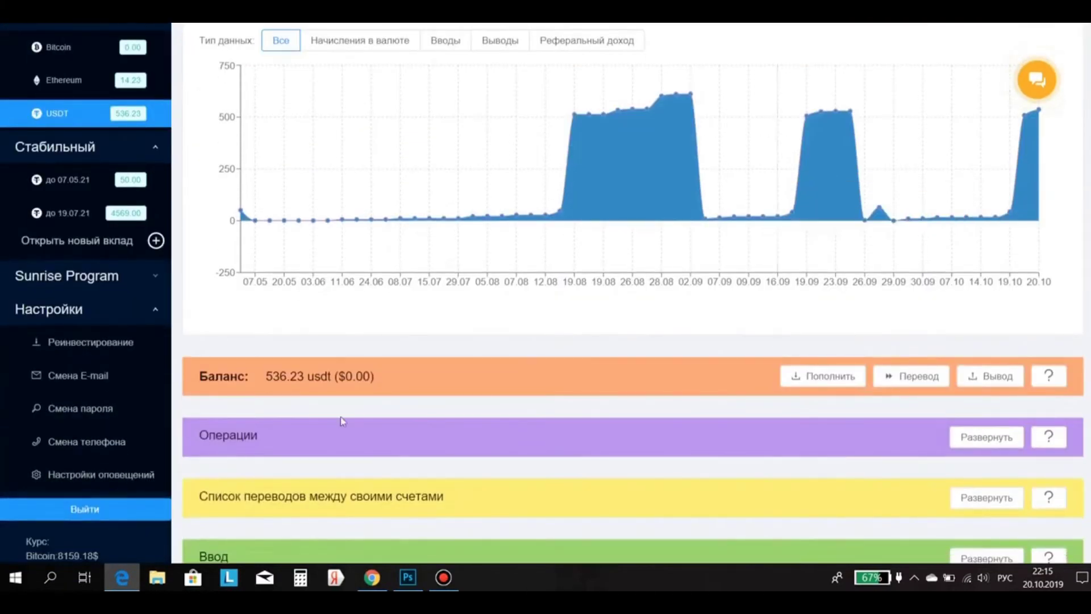
scroll(630, 366, down, 1)
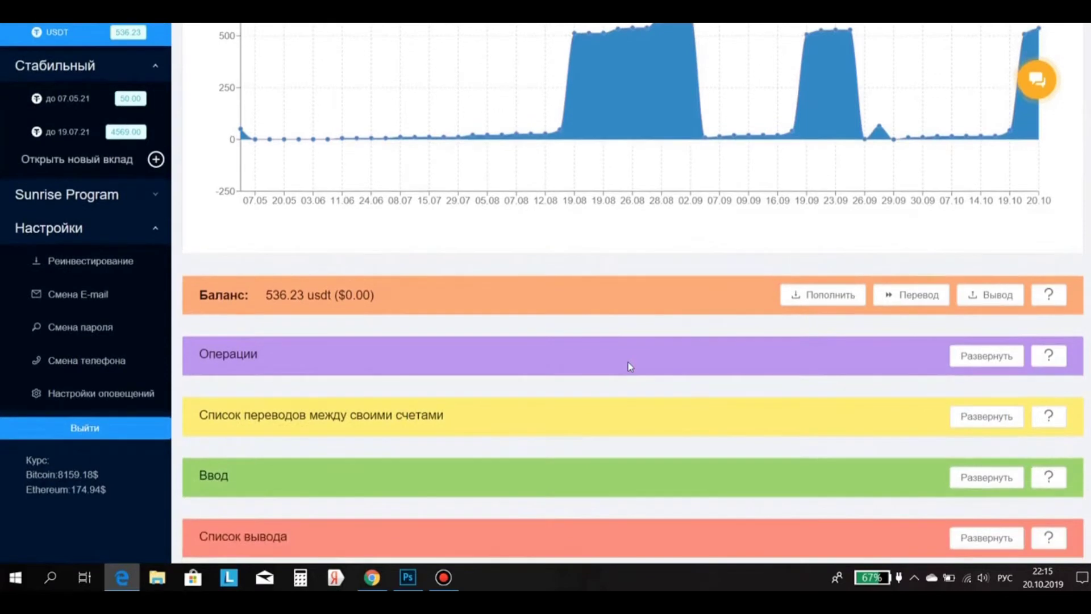
click(912, 297)
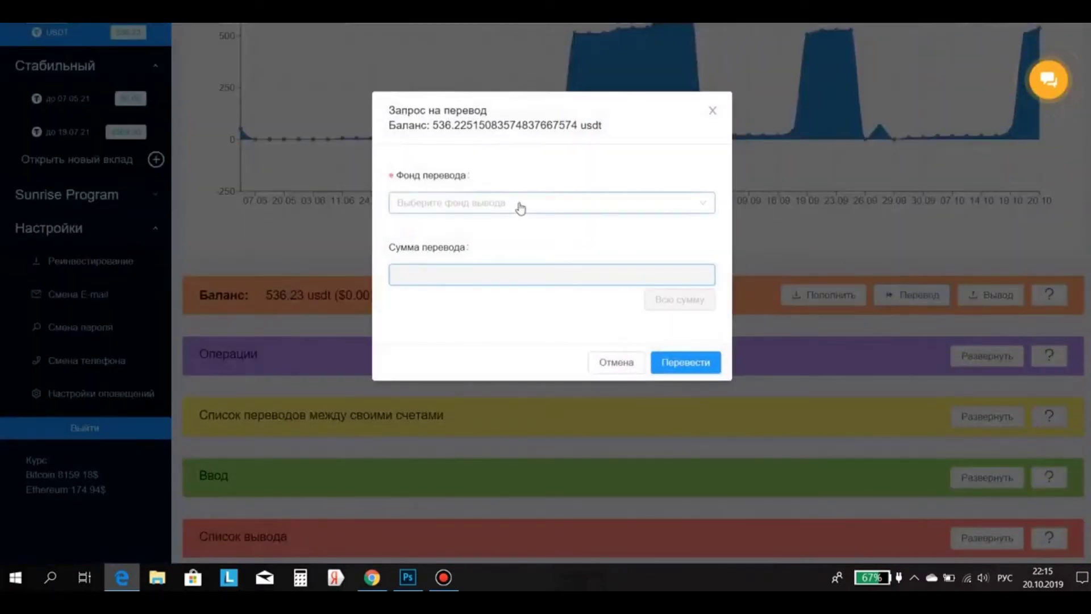
Pick the USDT wallet as destination, then cancel and review the own-account transfers list.
click(518, 206)
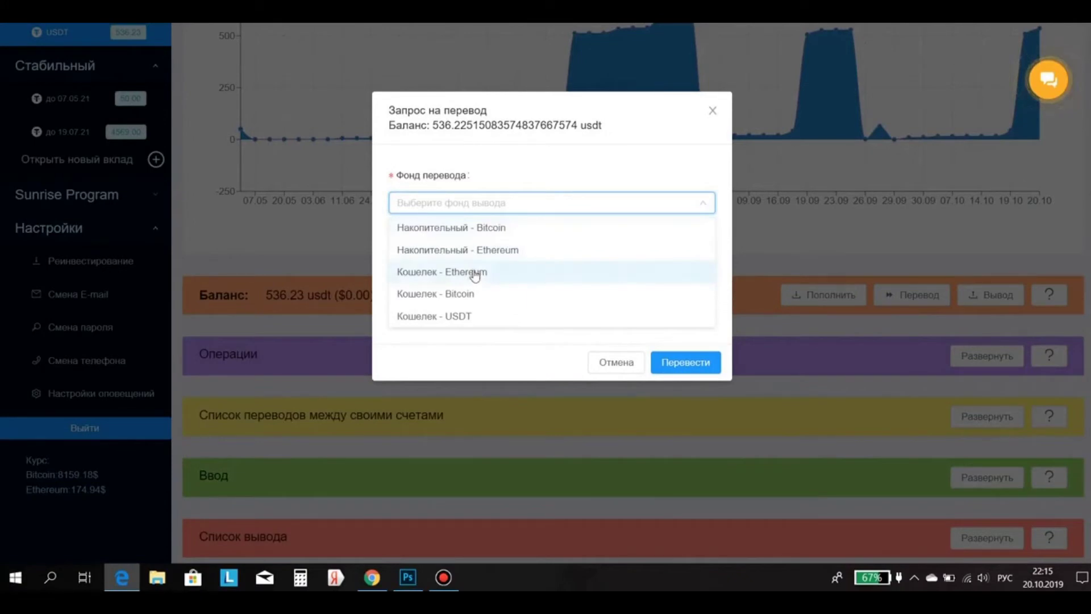
click(463, 318)
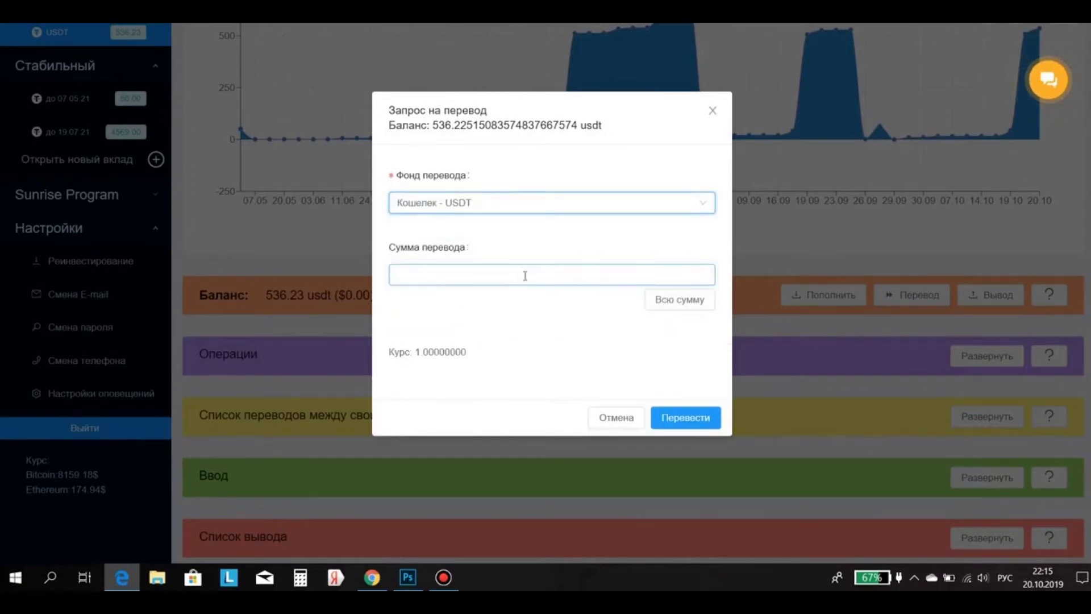
click(714, 112)
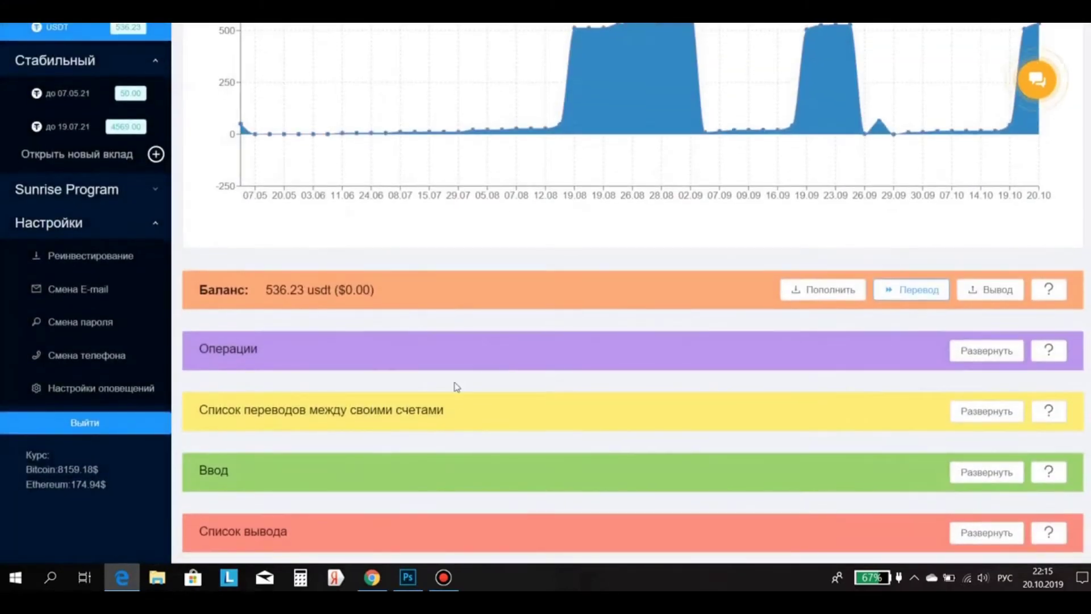
click(967, 419)
scroll(821, 418, down, 3)
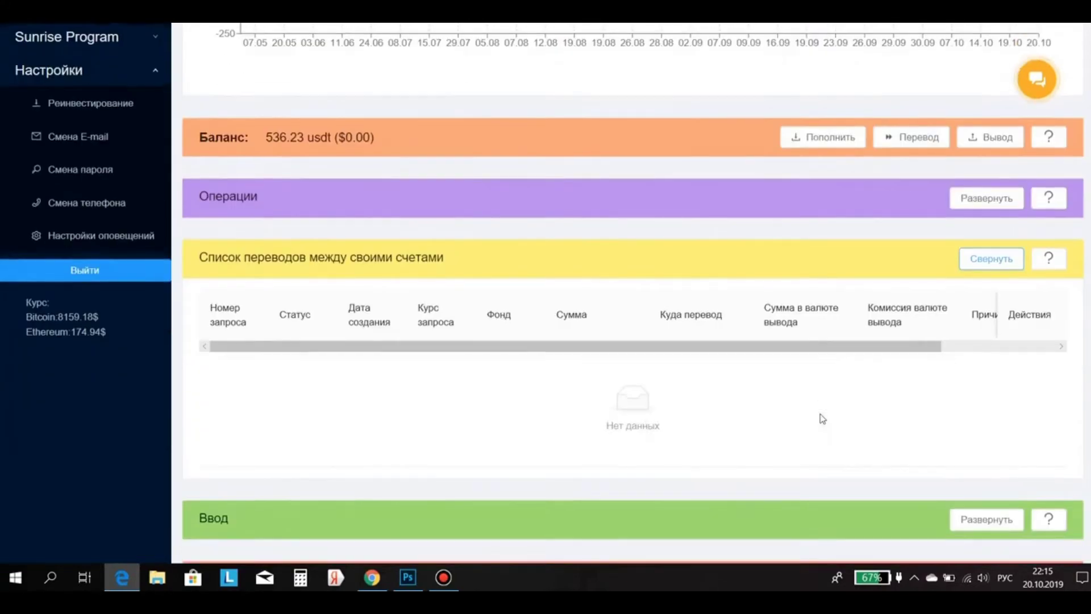
scroll(822, 416, up, 3)
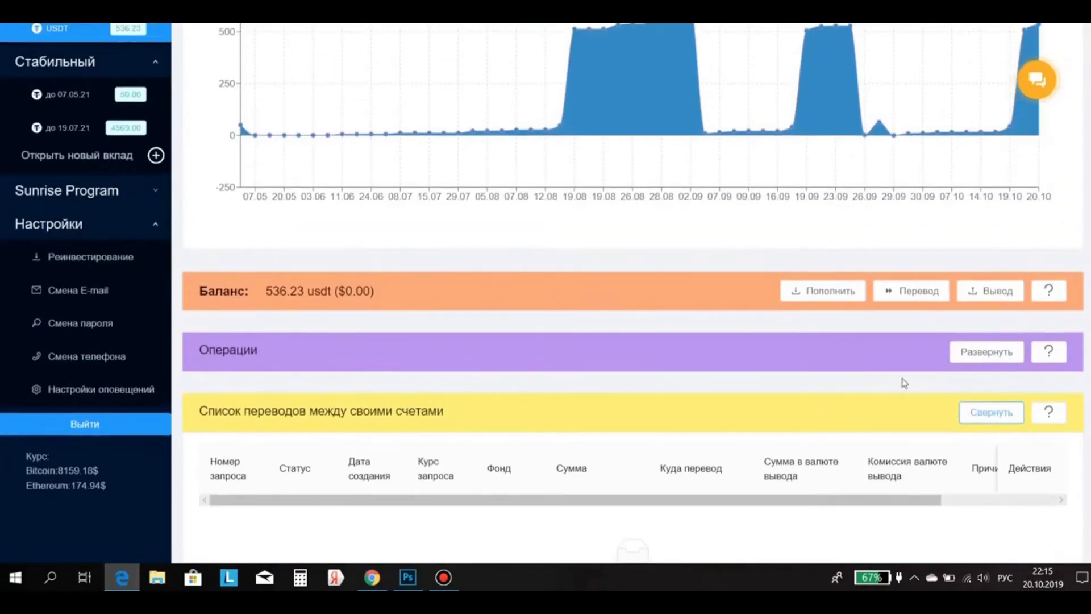
click(993, 415)
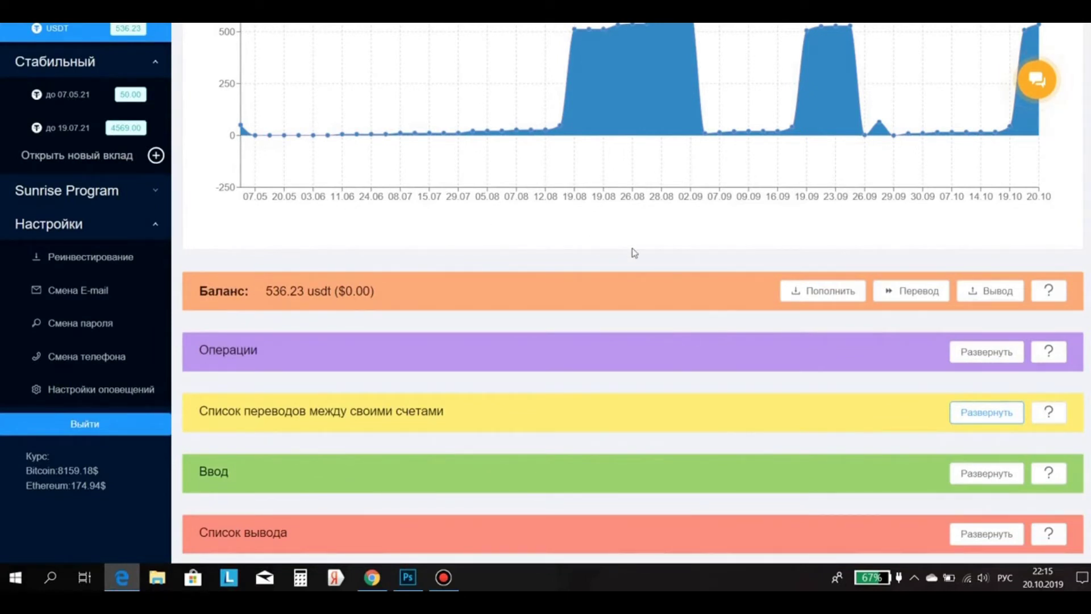
Send a 536 USDT transfer with Кошелек - USDT as the destination fund.
click(914, 290)
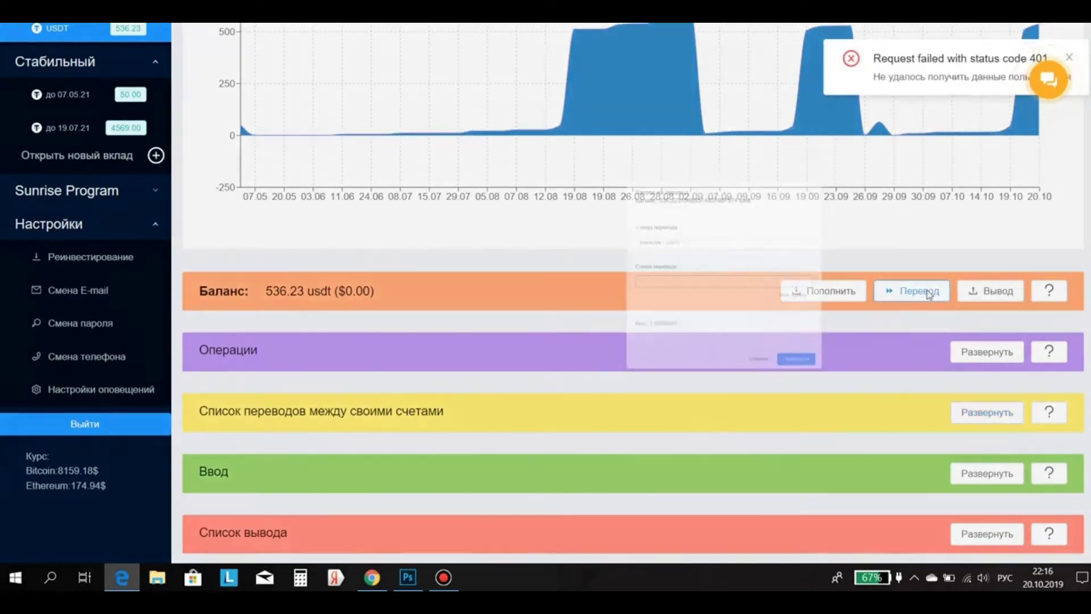
click(450, 206)
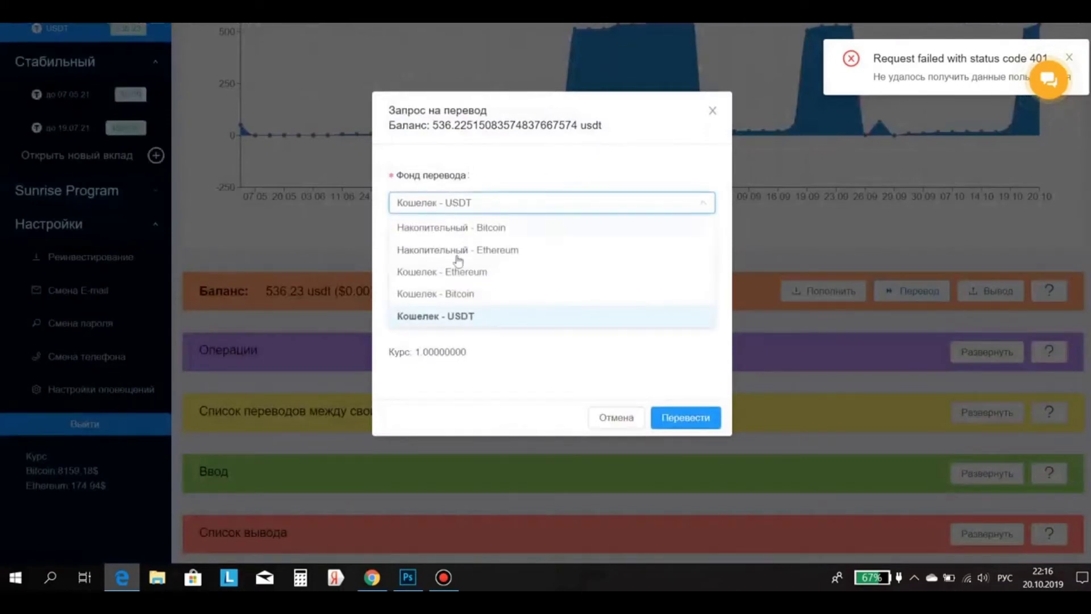
click(465, 316)
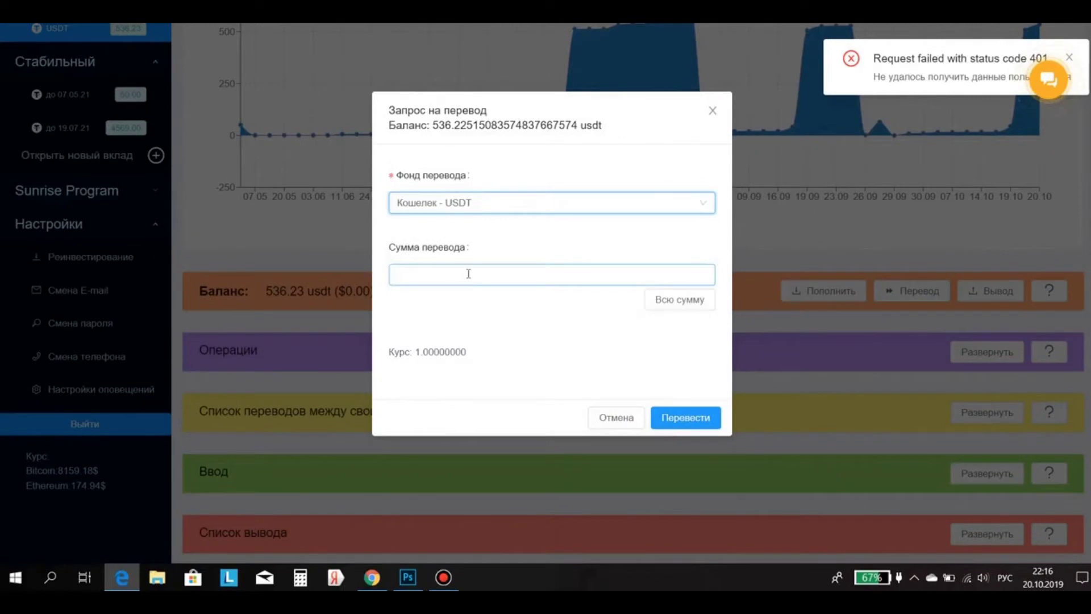
text(536)
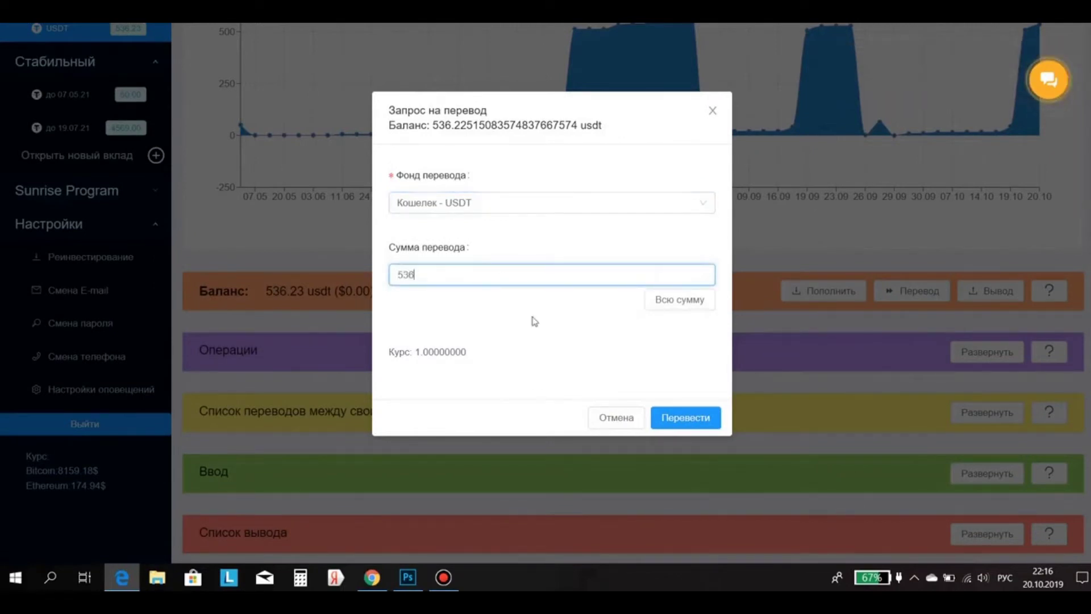
click(688, 419)
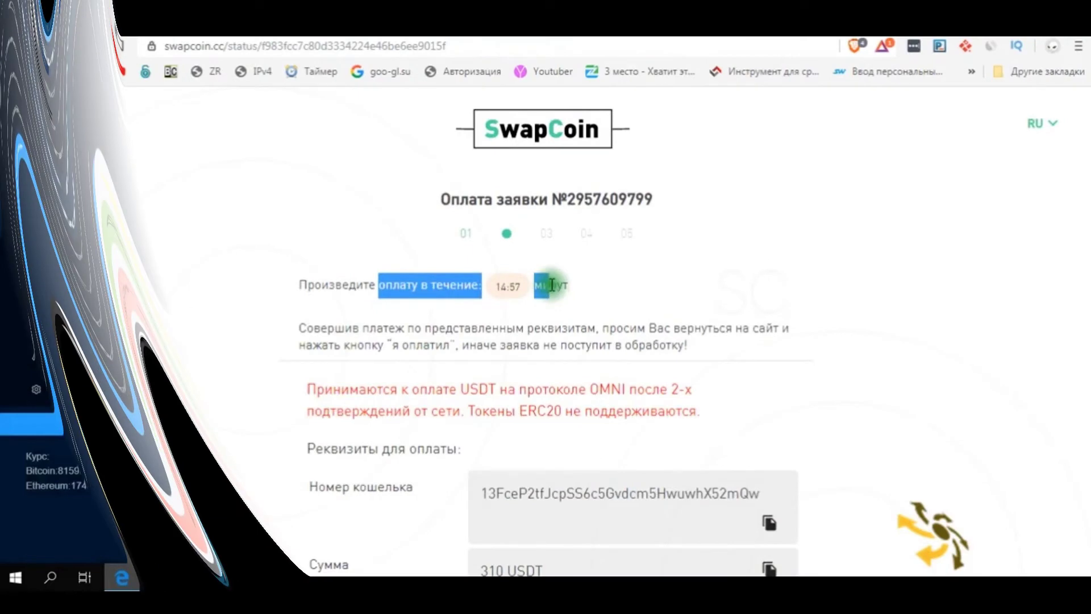
Select the Номер кошелька payment address in the SwapCoin 310 USDT order details.
drag(361, 405, 611, 390)
scroll(571, 460, down, 2)
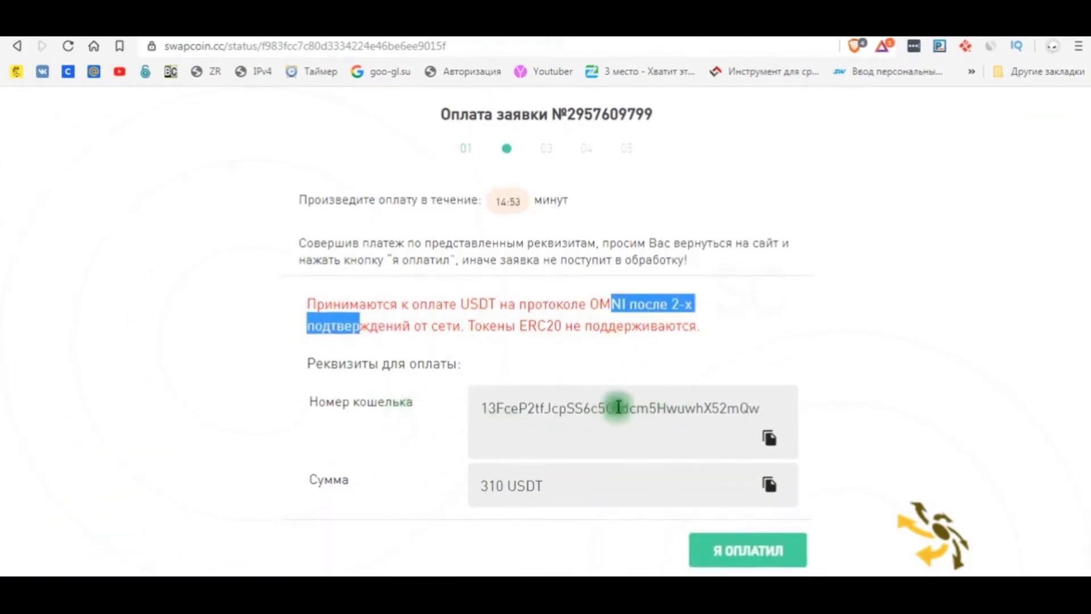
click(591, 415)
double_click(580, 406)
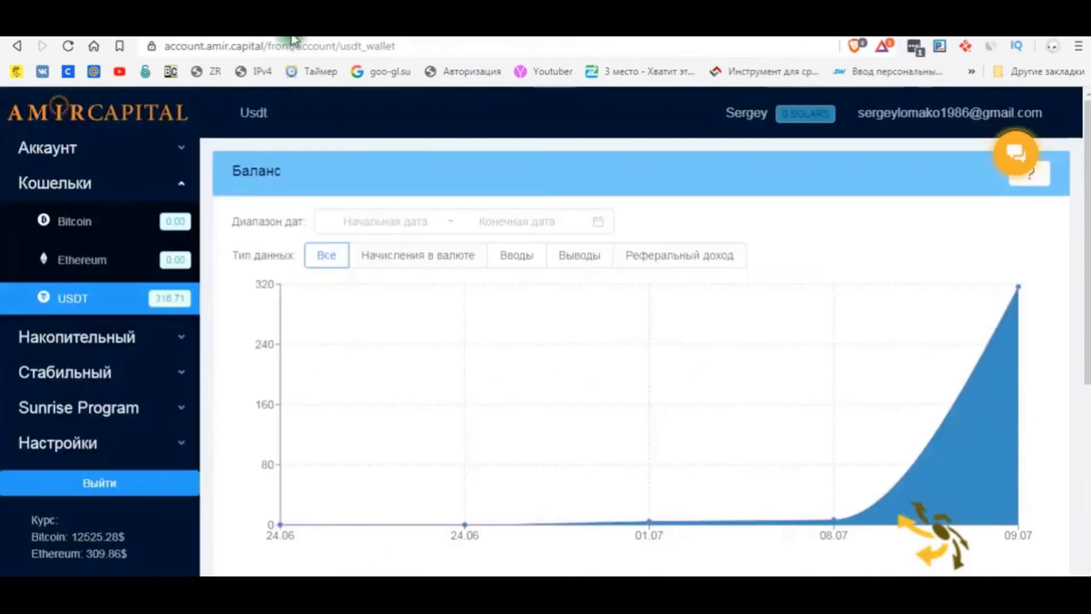
Withdraw 310 USDT to the autofilled saved address, confirming with the Google code.
scroll(799, 406, down, 5)
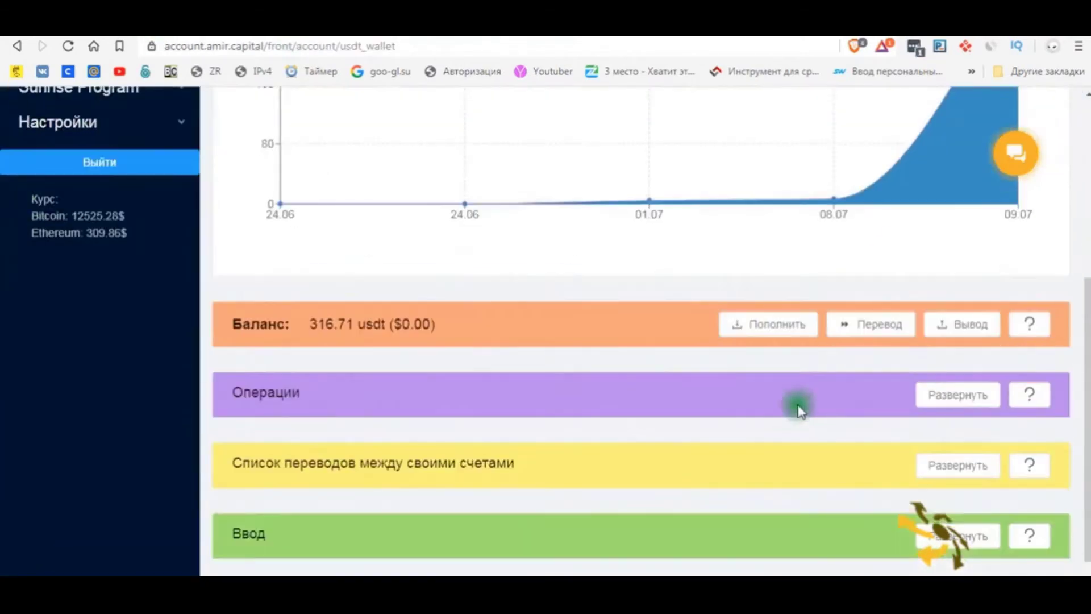
click(967, 323)
click(450, 497)
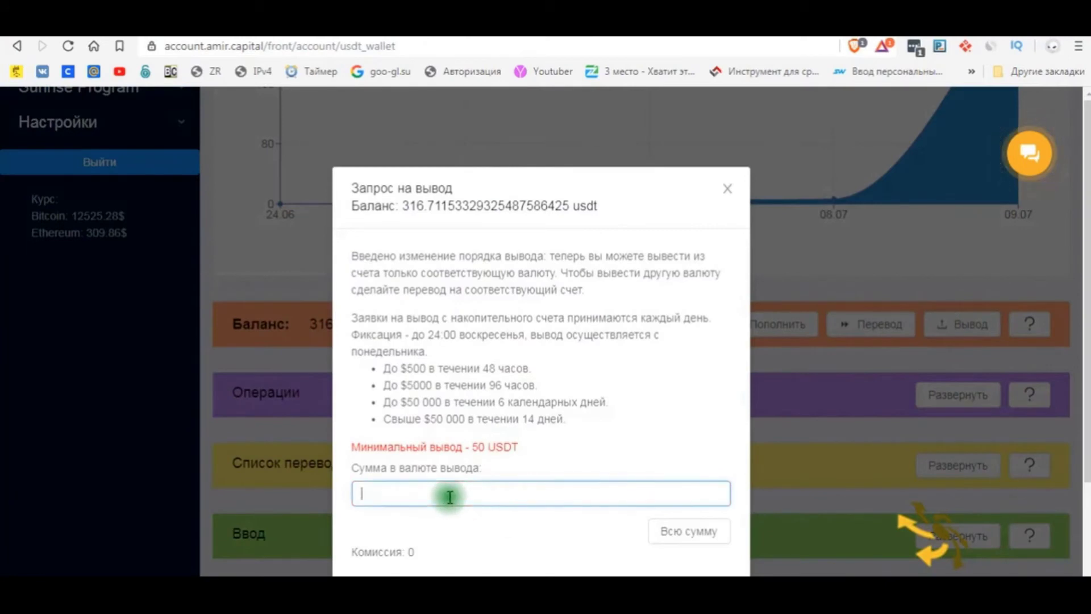
text(310)
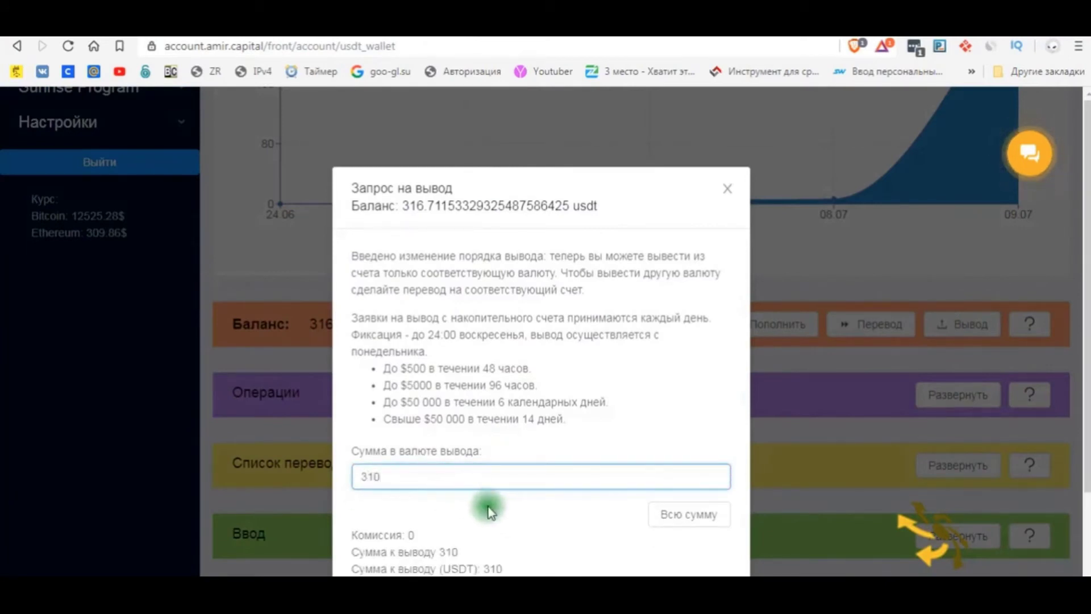
scroll(494, 512, down, 1)
scroll(496, 515, down, 1)
click(435, 503)
click(591, 468)
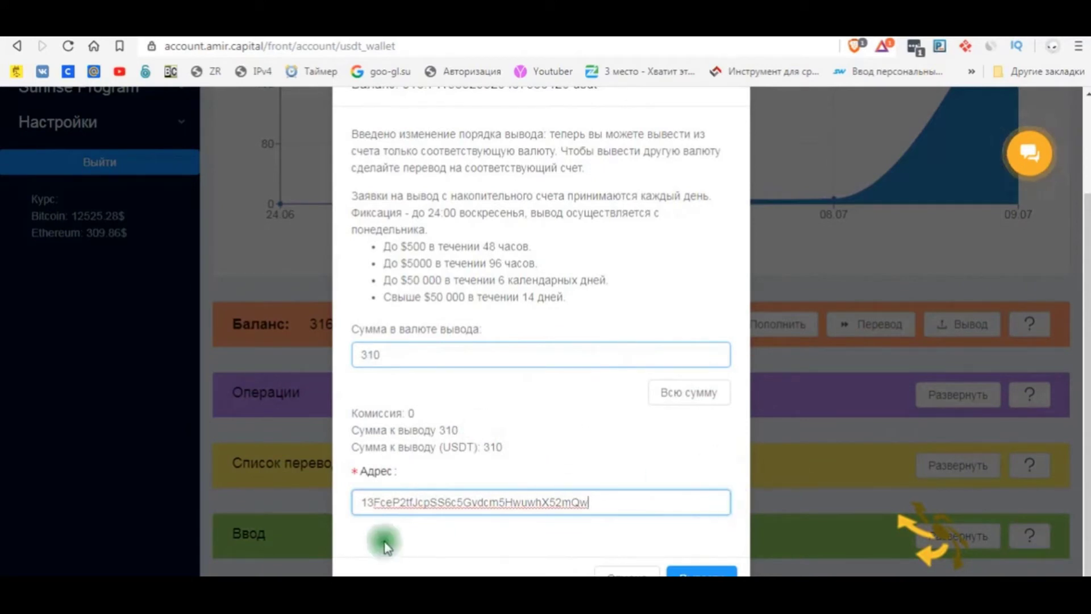
drag(563, 502, 594, 501)
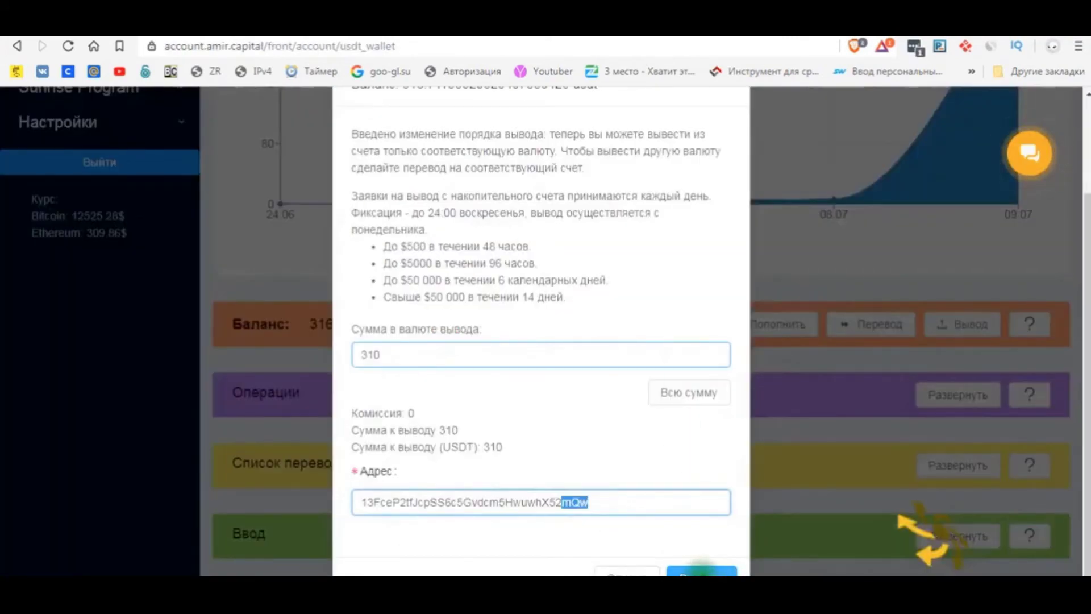
click(703, 570)
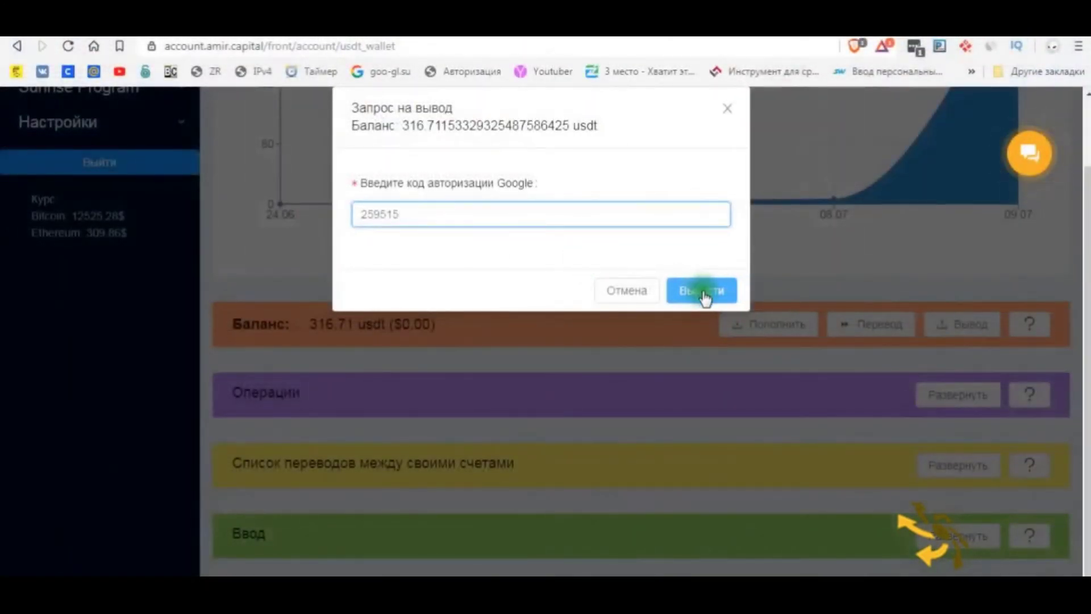
click(704, 292)
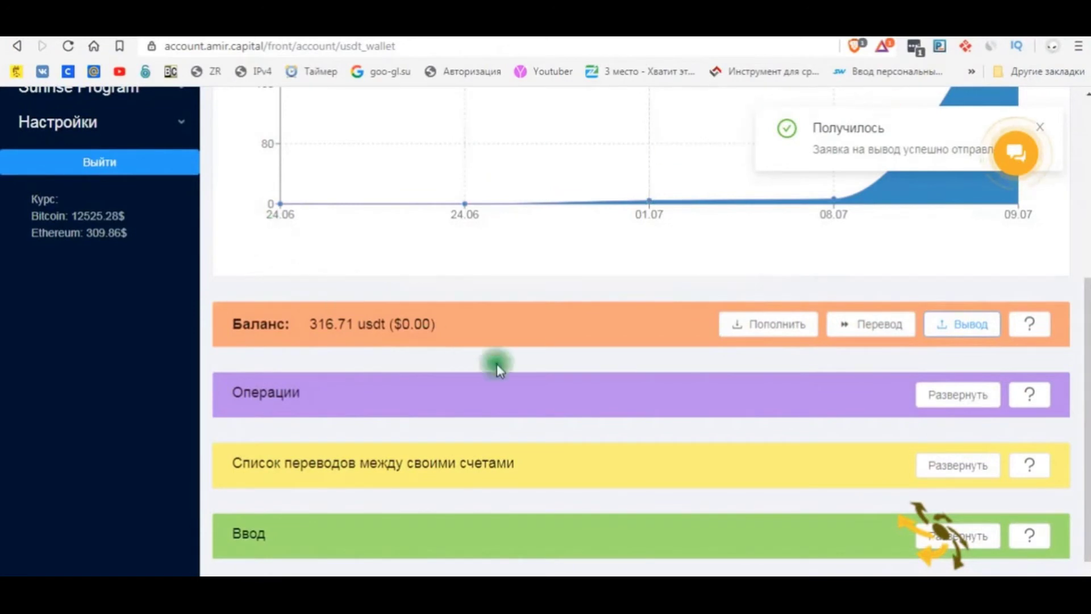
Expand the Операции list and highlight the date of the 310 USDT transfer.
click(949, 392)
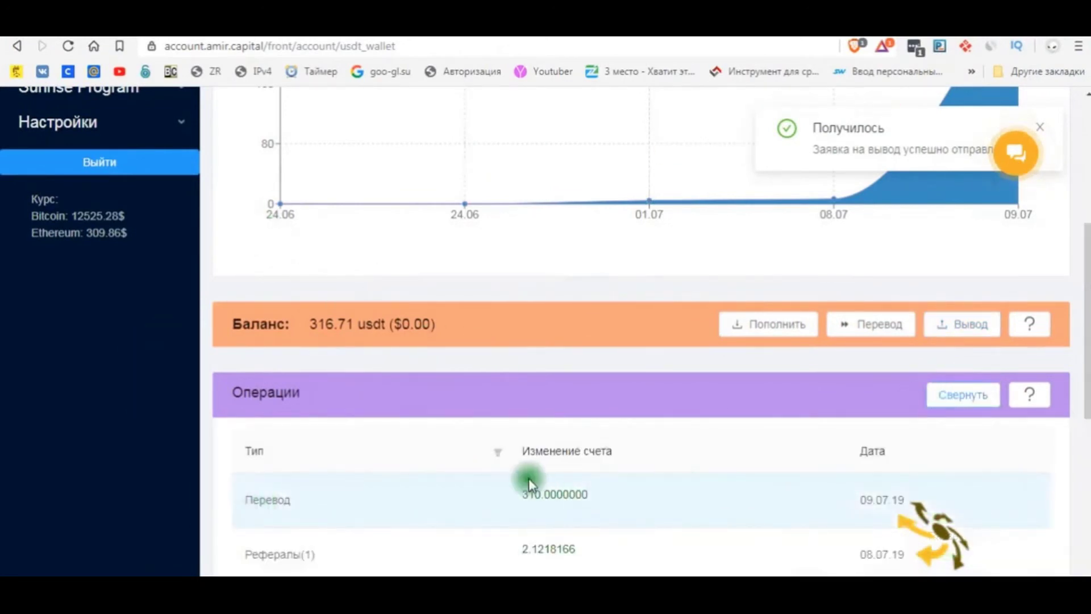
scroll(546, 484, down, 1)
drag(646, 414, 253, 419)
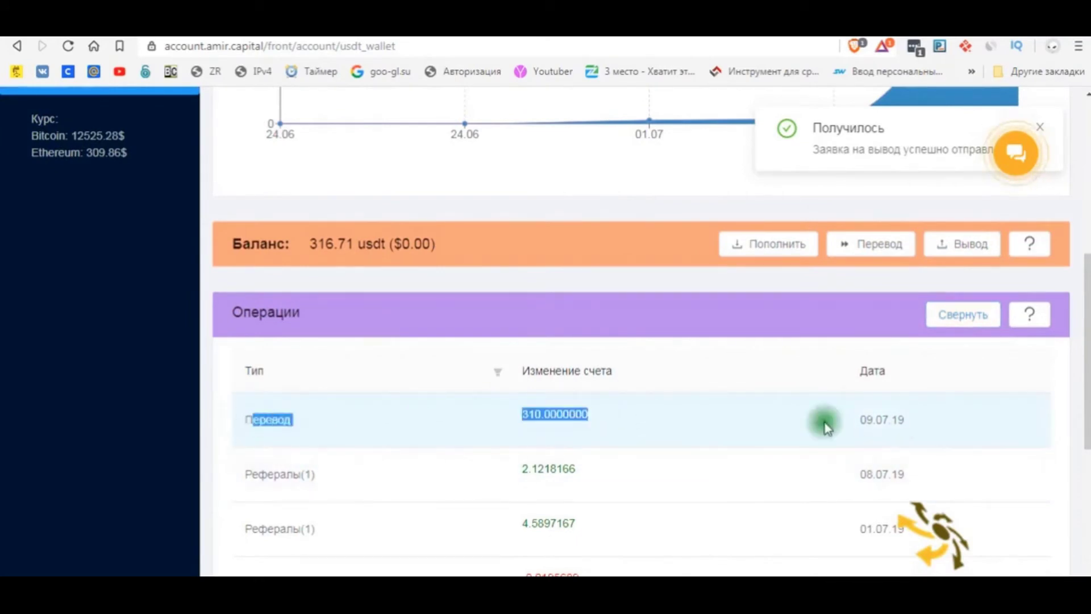
drag(947, 419, 765, 419)
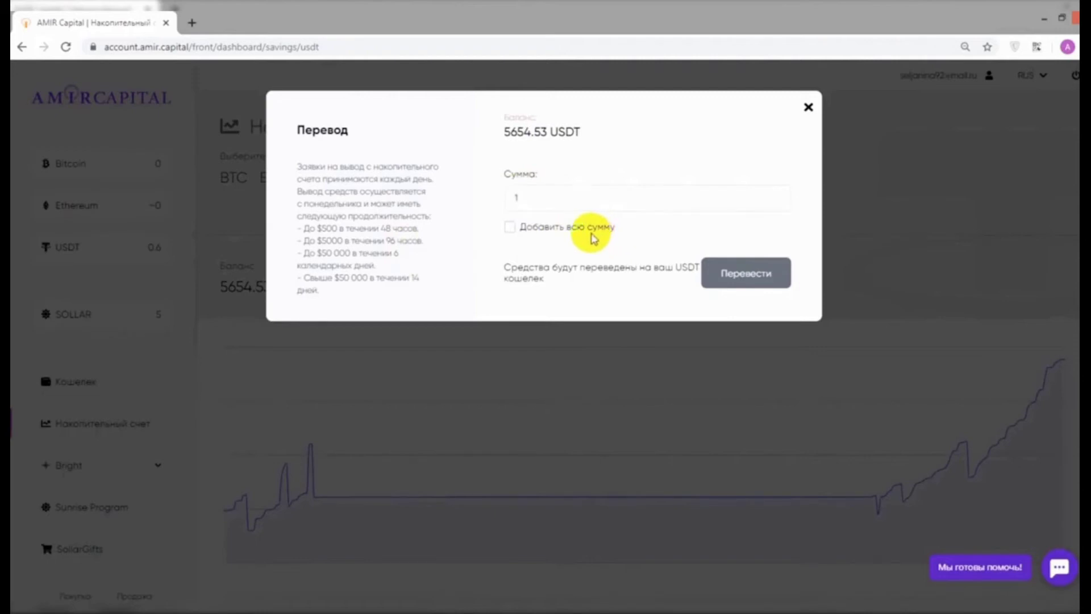
Send and confirm the 1 USDT transfer from USDT savings to the wallet.
click(734, 279)
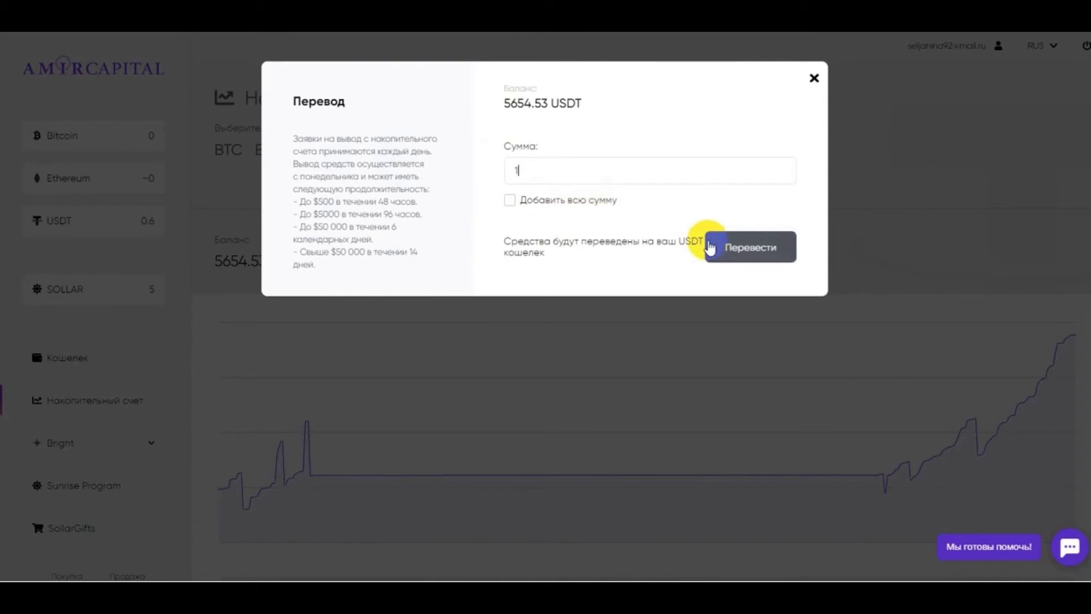
click(739, 250)
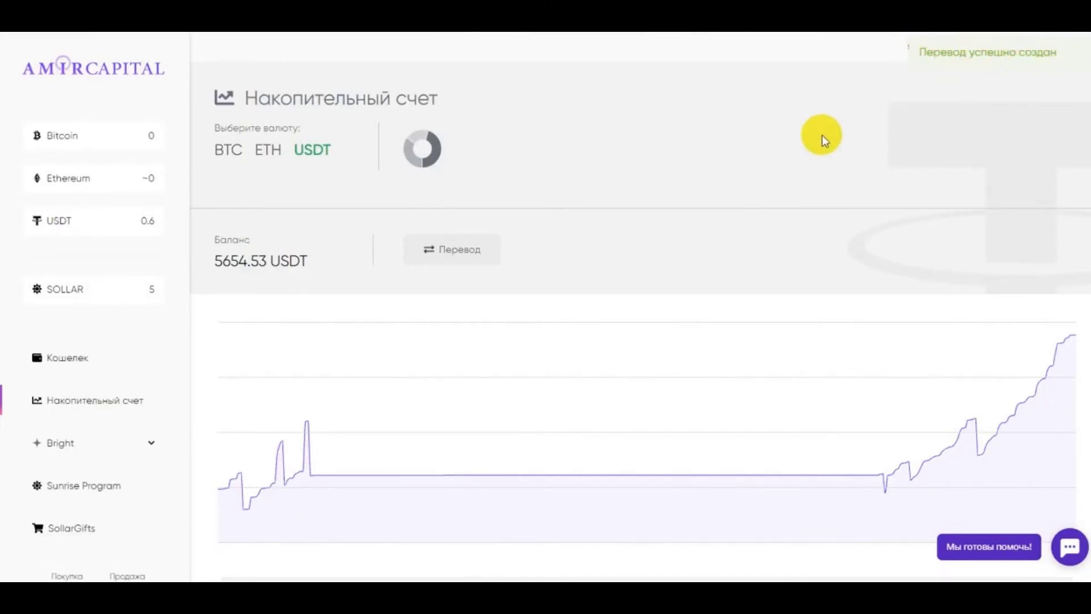
scroll(821, 135, down, 5)
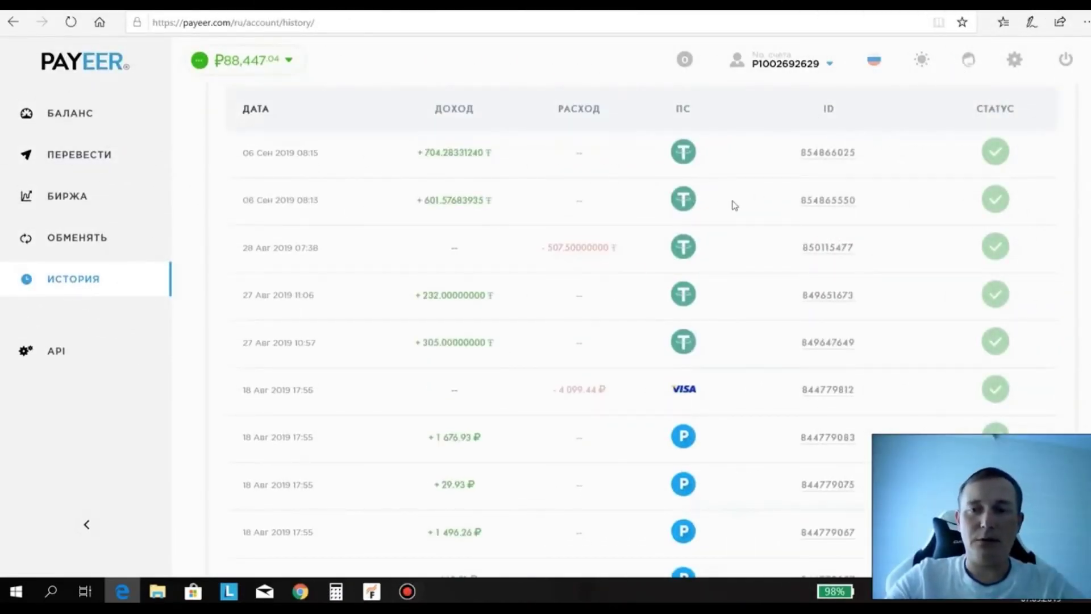
Highlight Payeer's 601.57683935 USDT incoming amount, then return to the Amir Capital tab.
drag(428, 208, 503, 211)
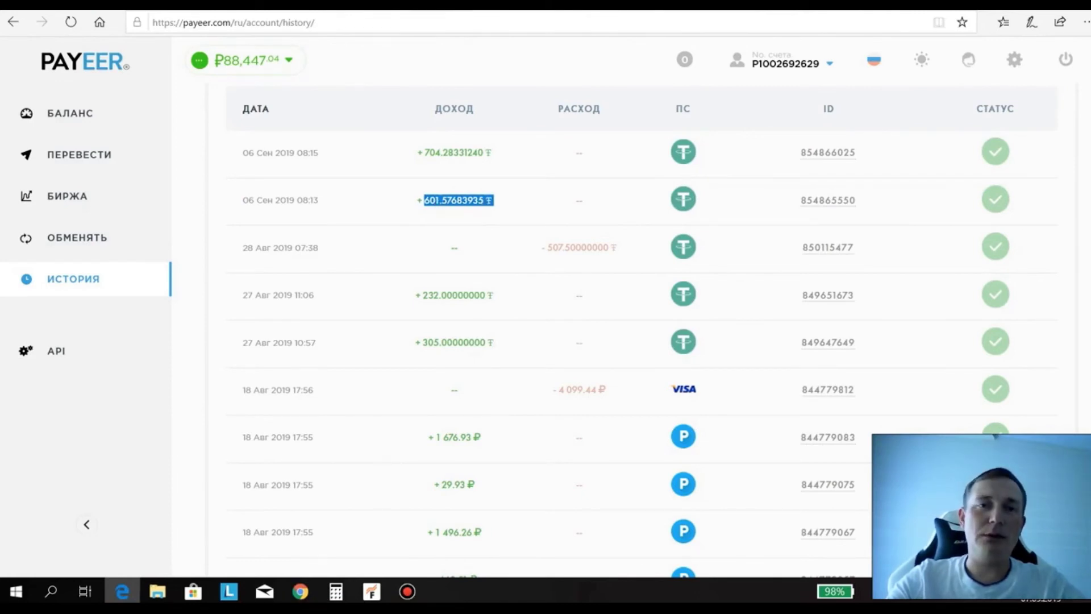
key(ctrl+Tab)
mouse_move(589, 271)
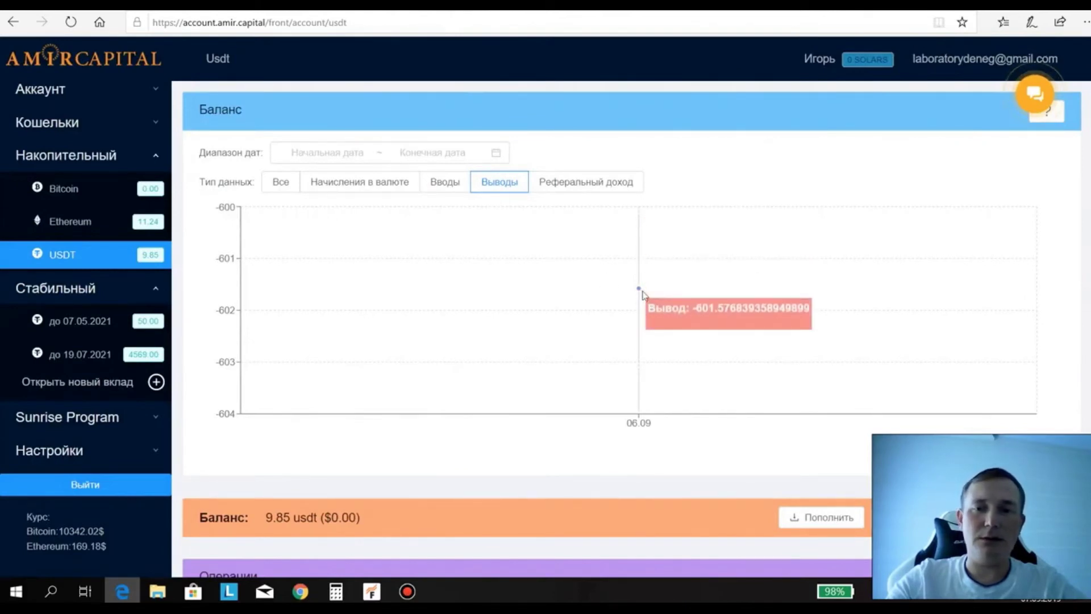
Scroll to Список вывода and highlight the 601.58 USDT amount in the first request.
scroll(690, 291, down, 5)
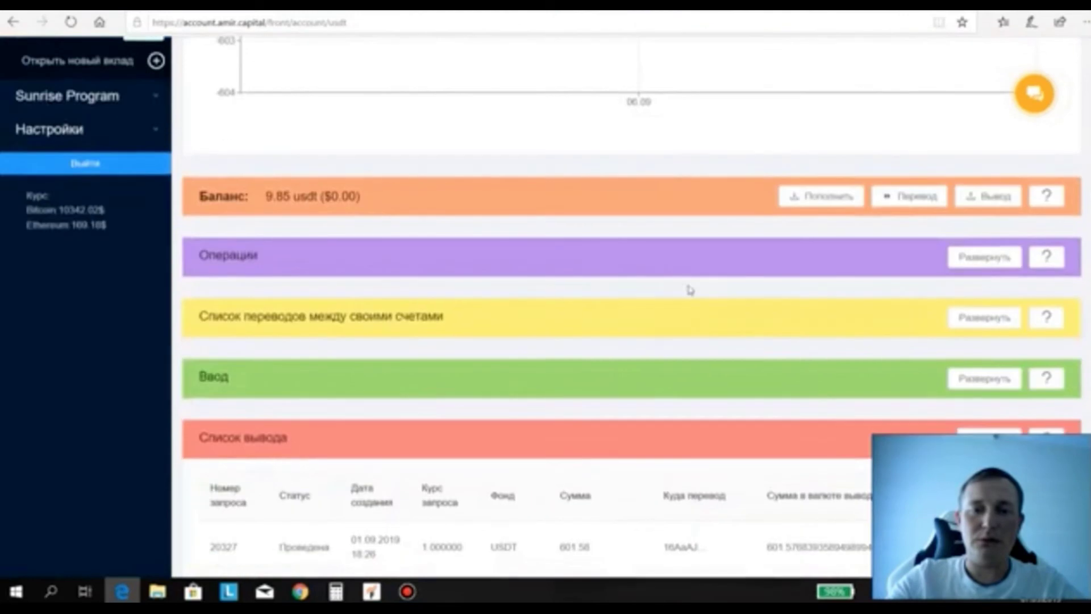
scroll(686, 310, down, 2)
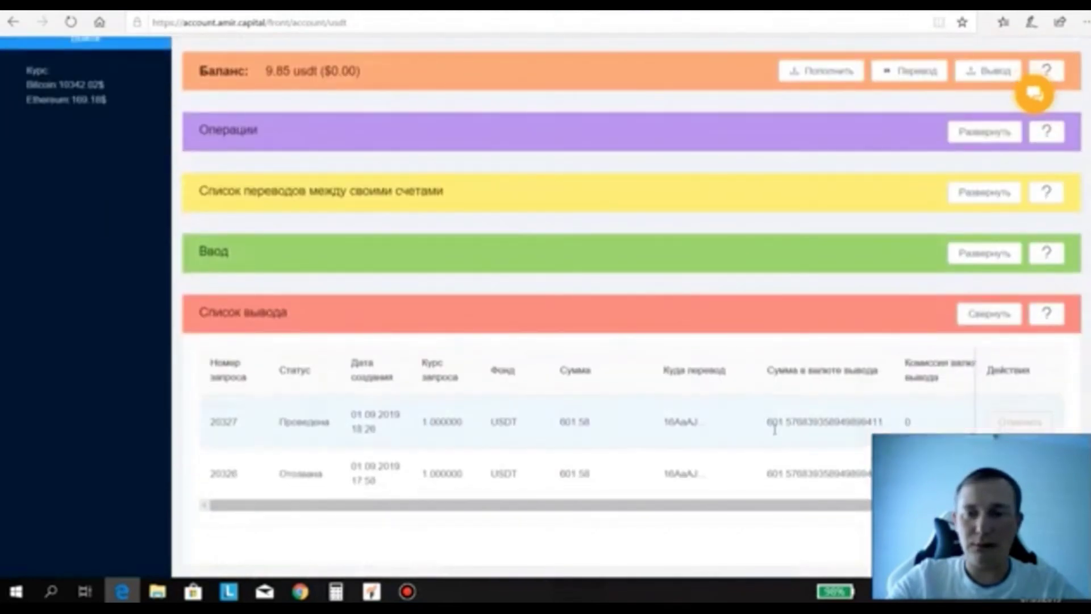
drag(769, 422, 823, 427)
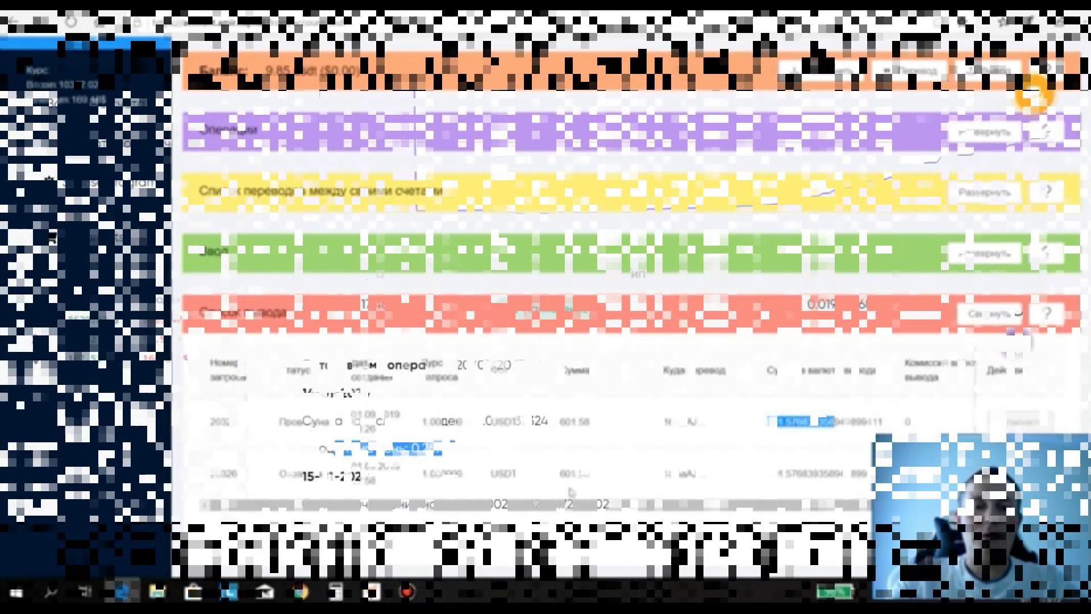
Collapse the 20/01/20 accrual entry and check today's date on the taskbar clock.
click(1019, 311)
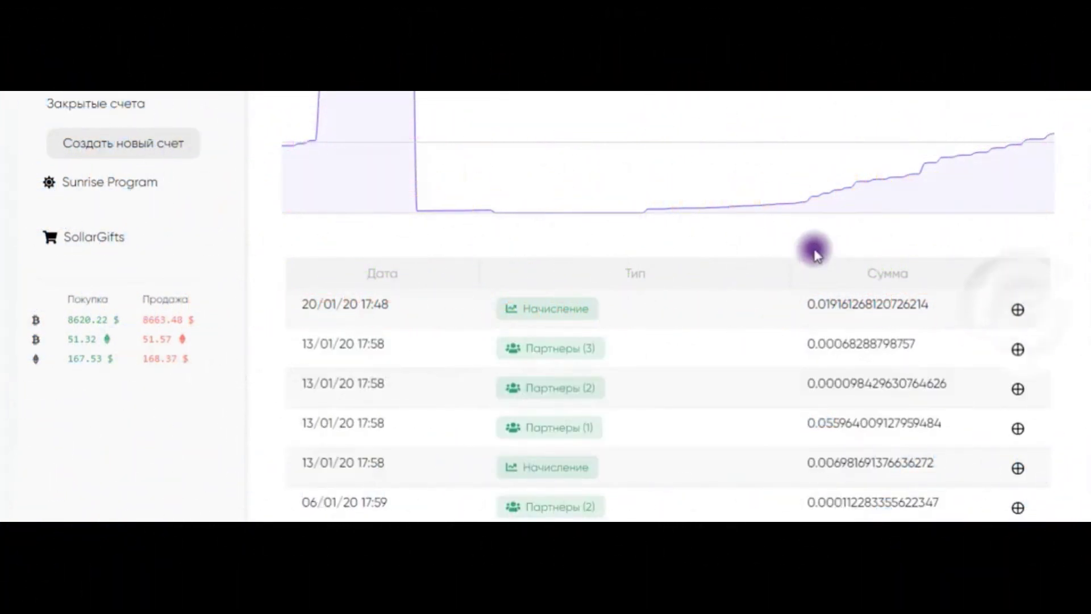
scroll(531, 263, up, 3)
scroll(666, 404, up, 2)
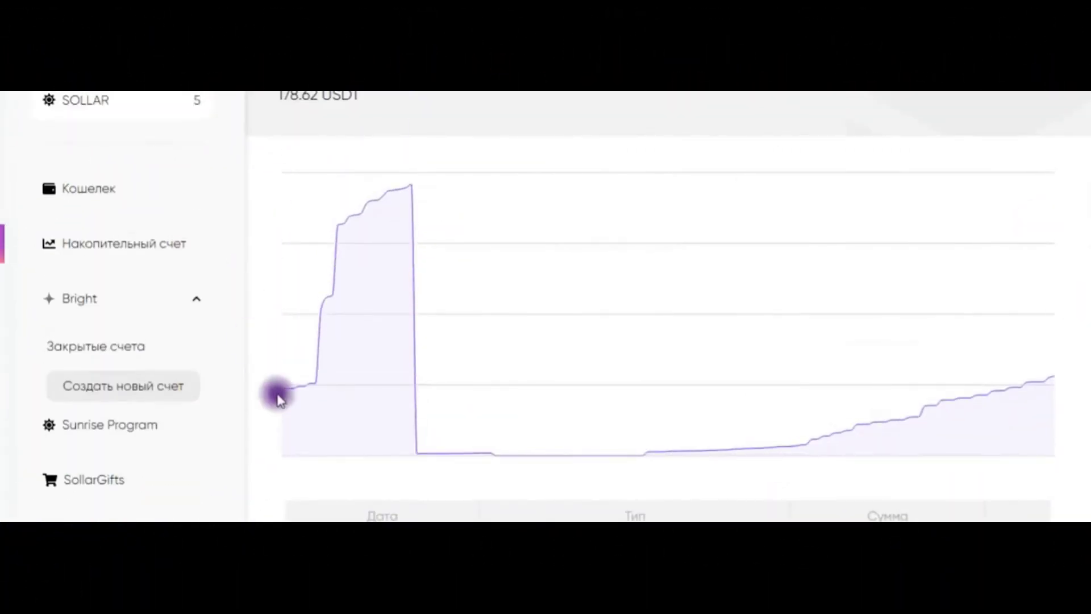
scroll(1085, 438, up, 2)
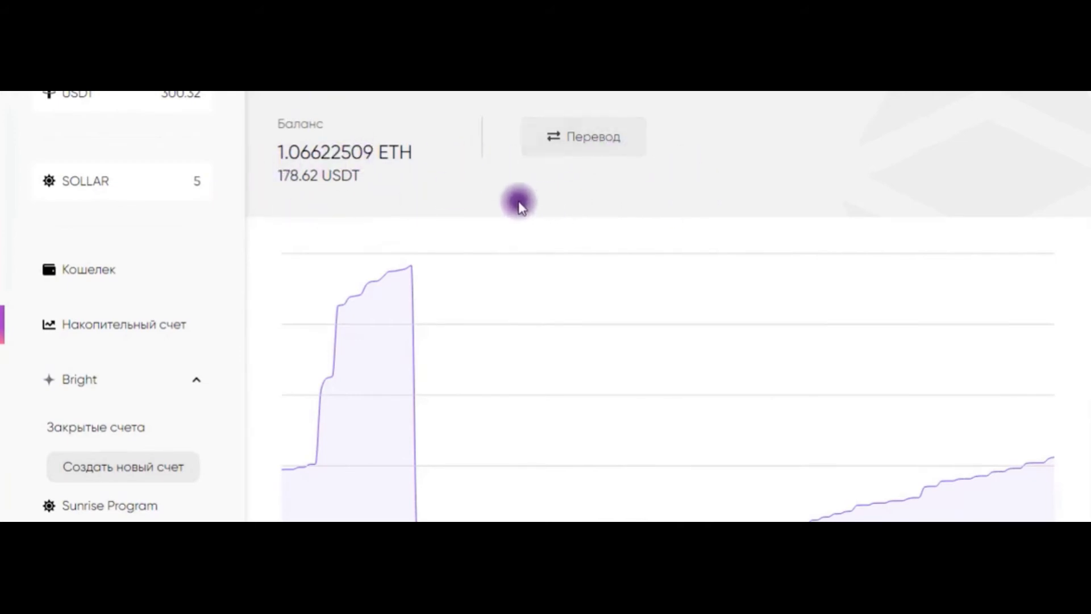
click(909, 519)
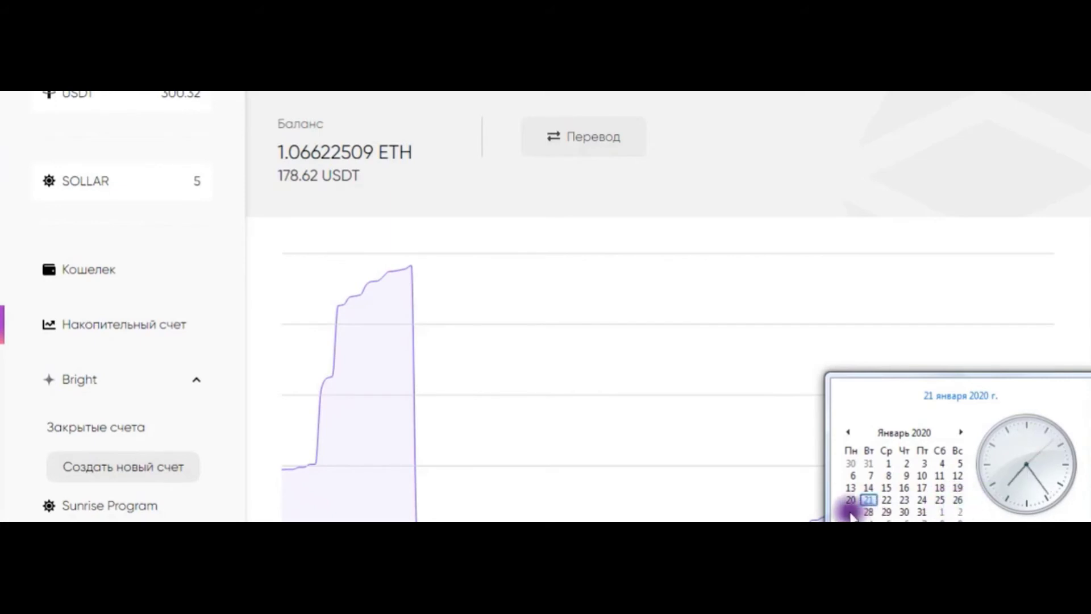
Open the ETH savings transfer form, read the up-to-$500 limit, and close it unsent.
click(529, 137)
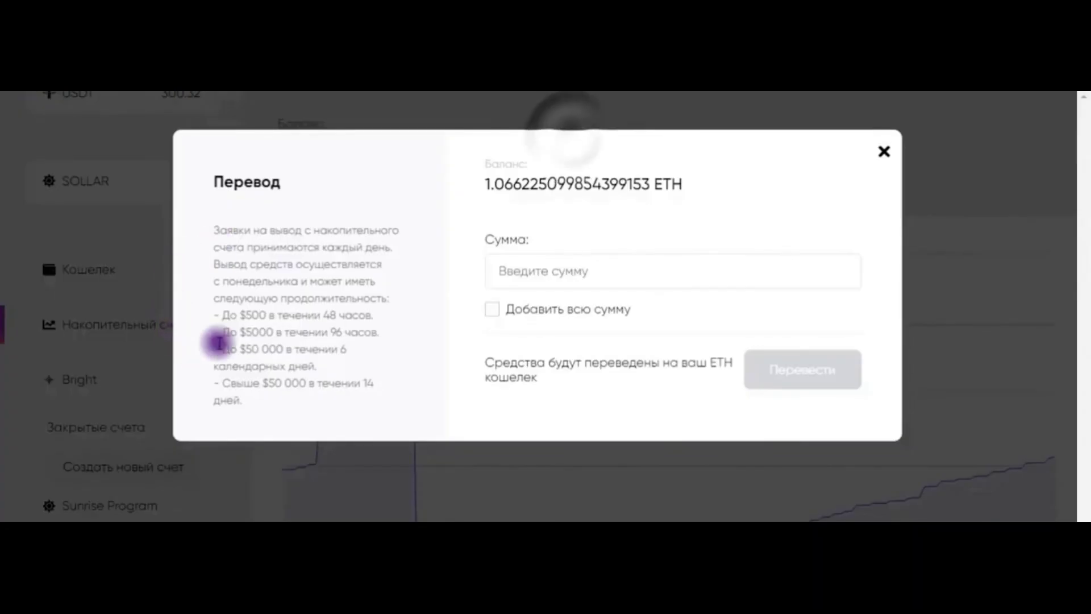
drag(229, 315, 365, 315)
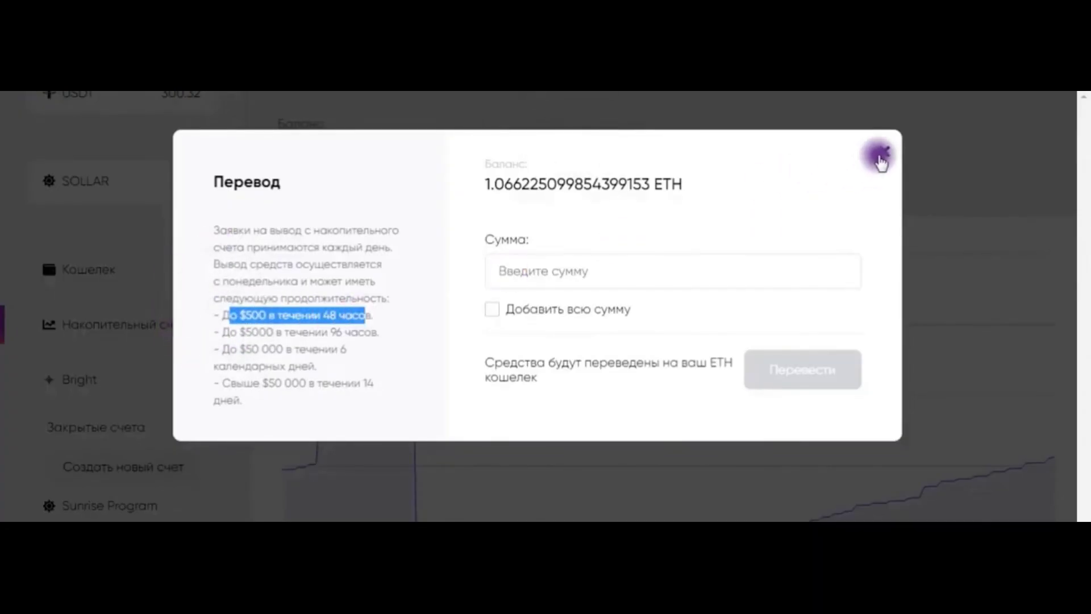
click(882, 154)
scroll(767, 134, up, 5)
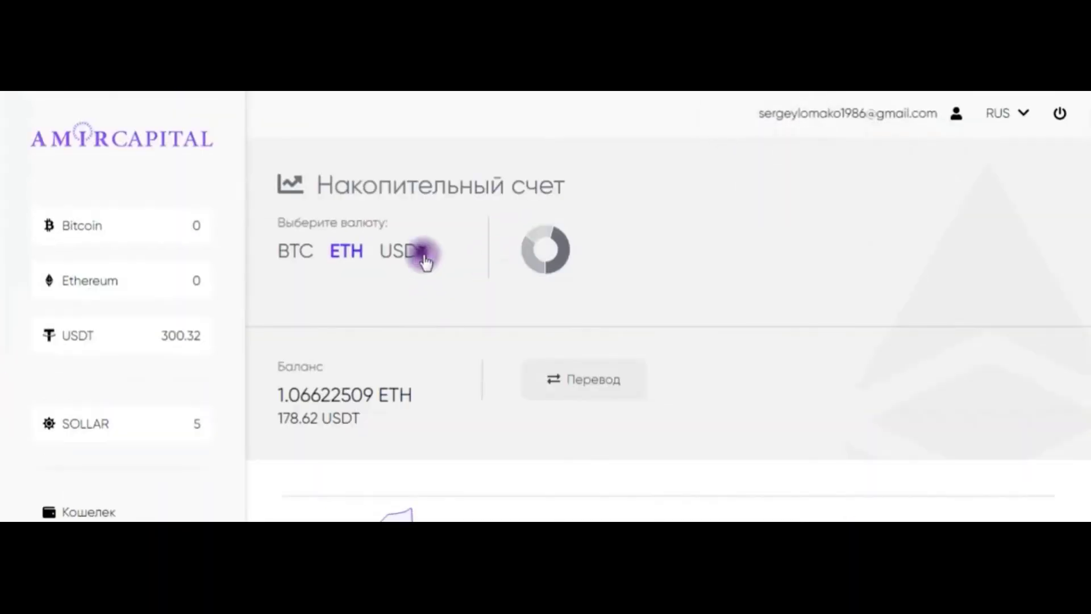
Switch savings to USDT and expand the 21/01/20 10:42 200 USDT transfer record.
click(425, 262)
scroll(702, 304, down, 10)
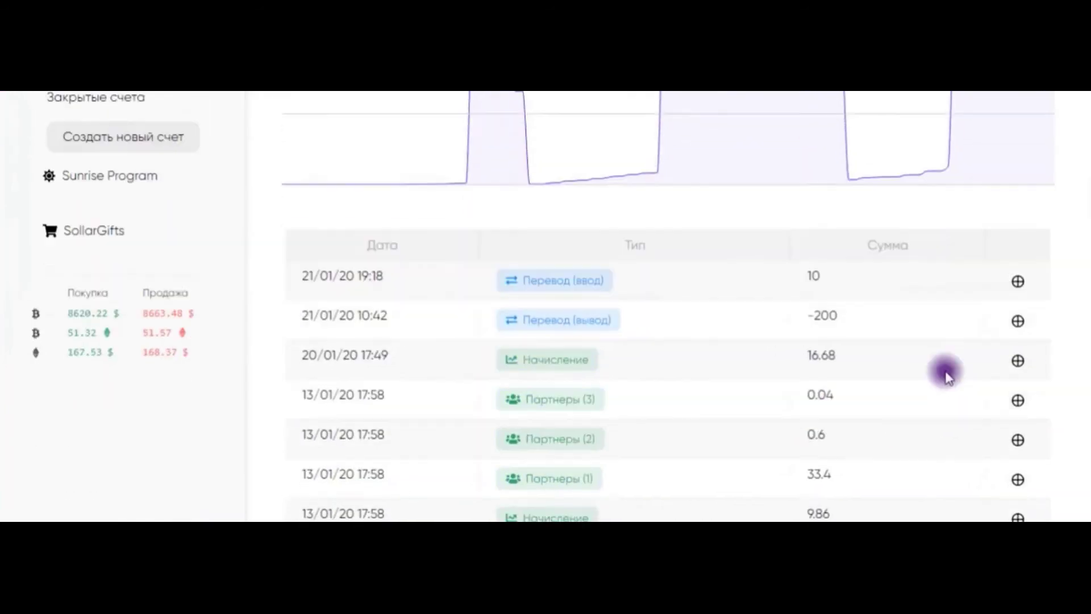
scroll(948, 375, down, 1)
click(1016, 244)
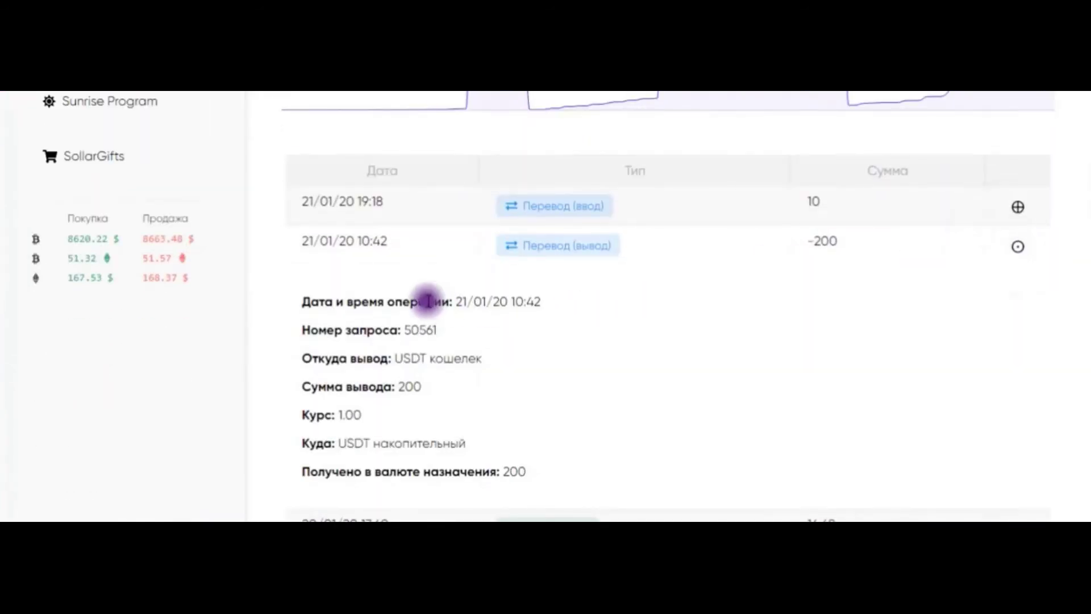
drag(455, 302, 543, 302)
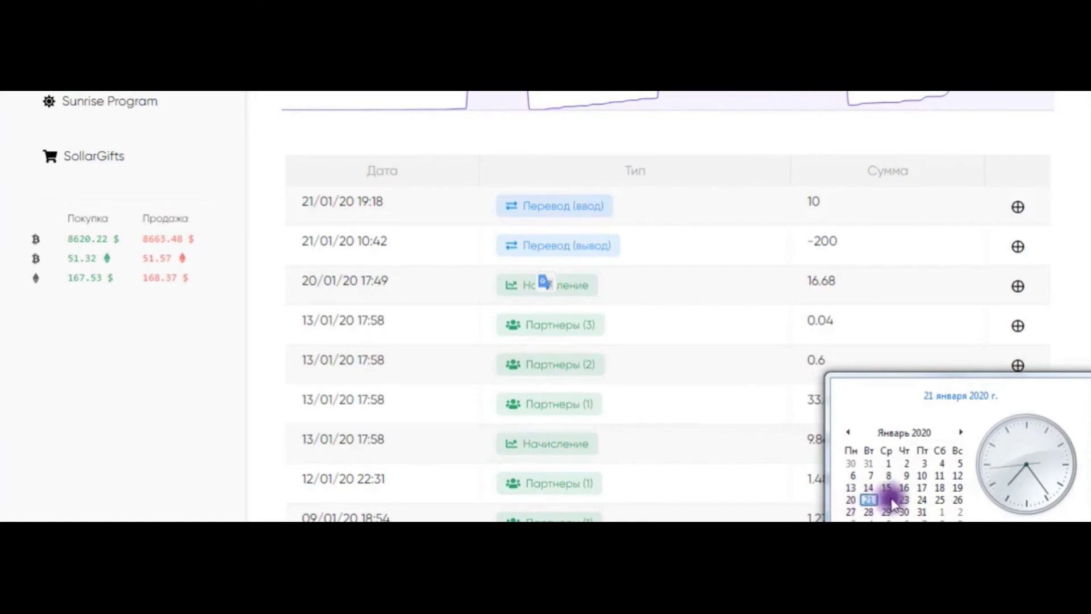
Close the calendar popup and open the USDT savings transfer form.
click(233, 300)
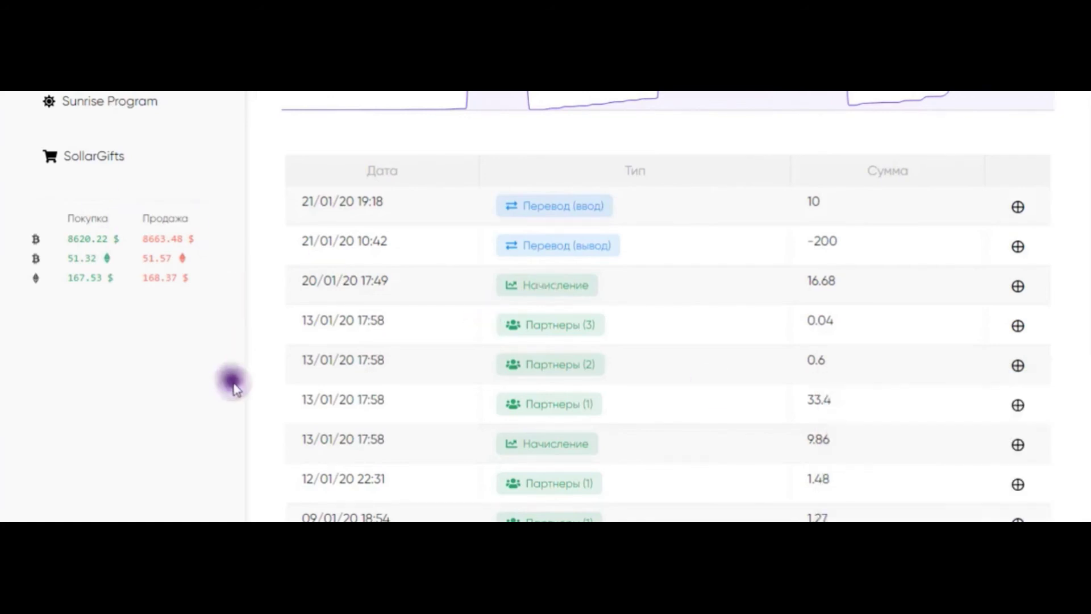
scroll(602, 280, up, 10)
click(604, 370)
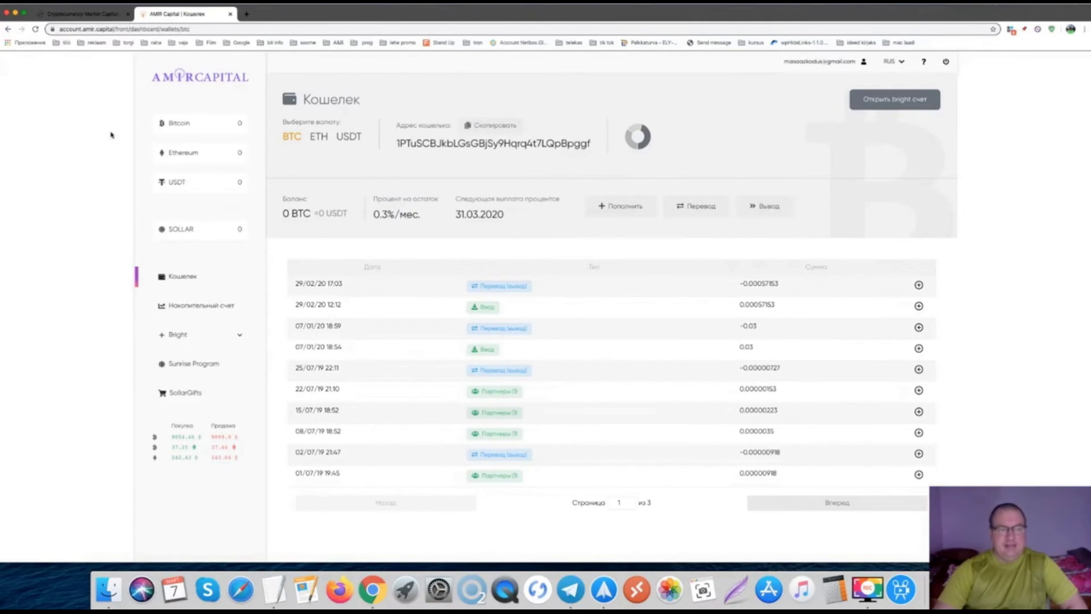
Open the Перевод form on the 0.23383874 BTC savings account via Накопительный счет.
click(196, 307)
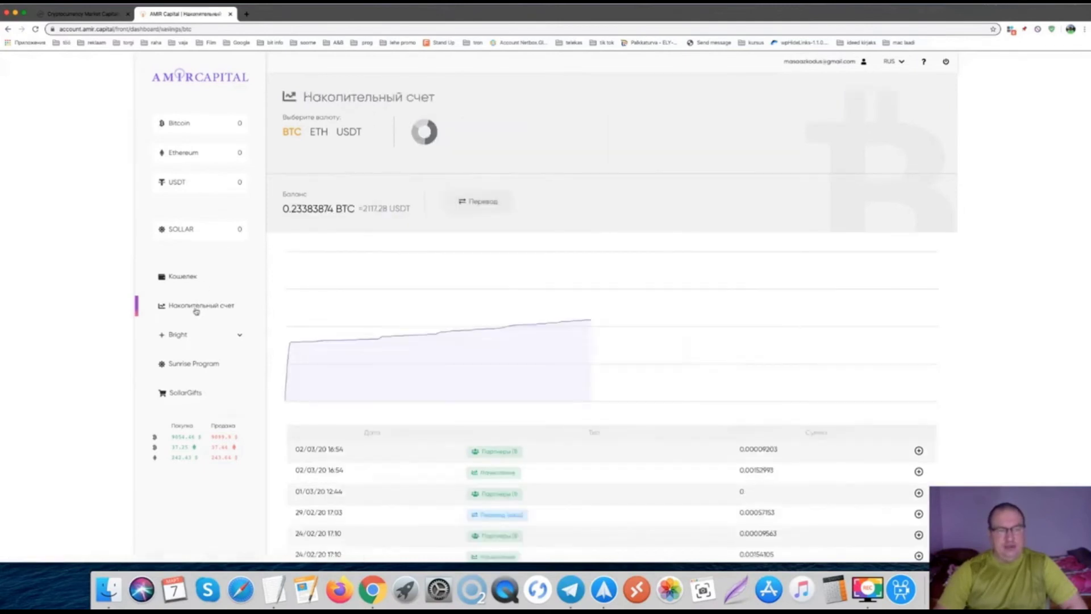
click(478, 206)
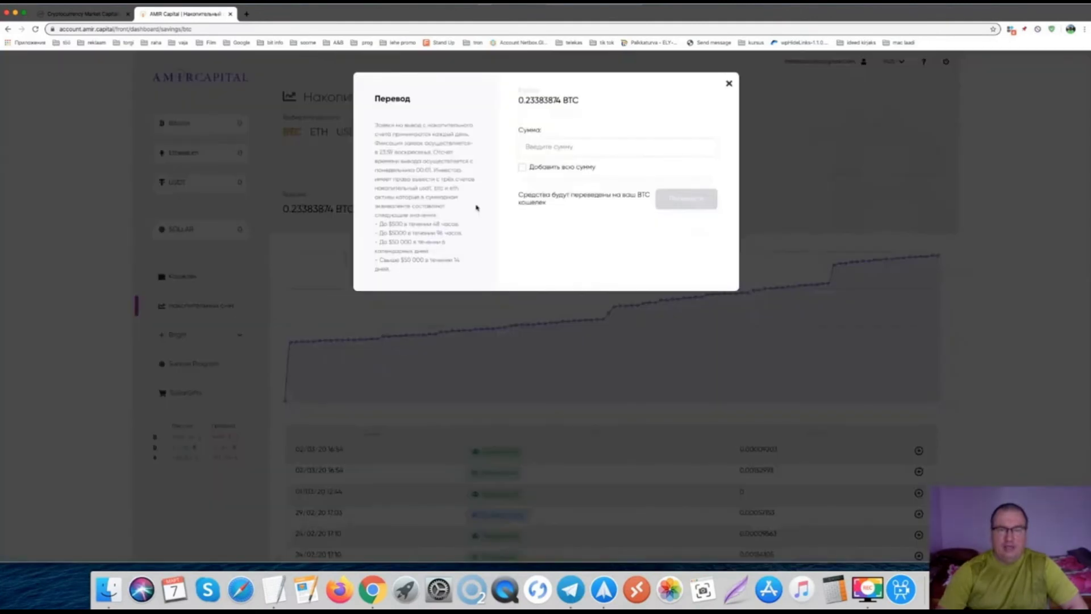